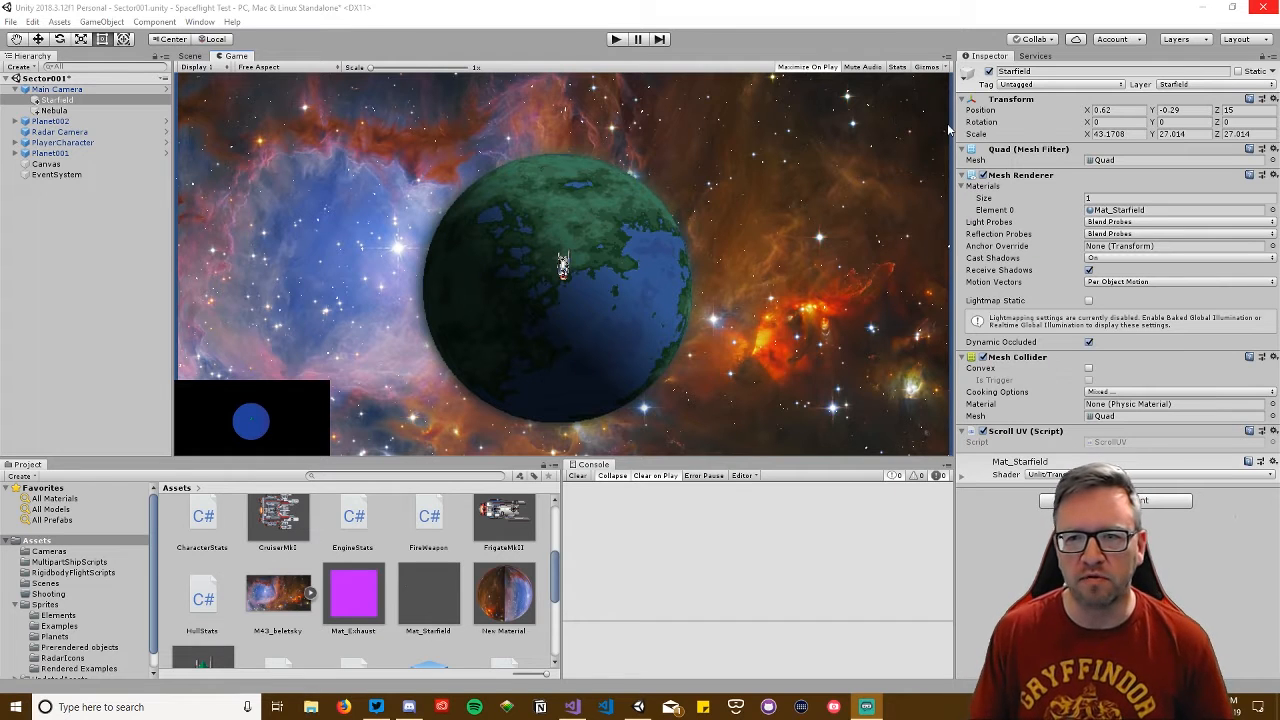
# Step: Narrow the Inspector to give the Game view more width
pyautogui.moveTo(953, 123); pyautogui.dragTo(1036, 133)
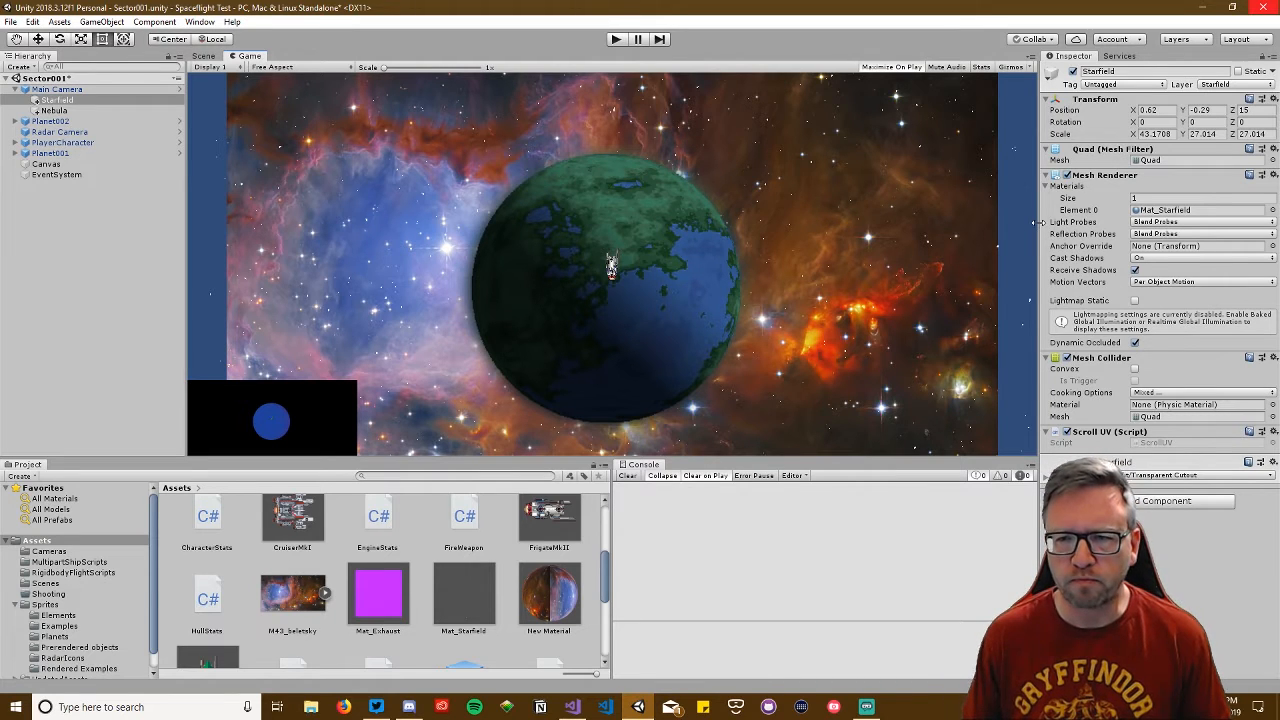
pyautogui.moveTo(1038, 222)
pyautogui.mouseDown()
pyautogui.moveTo(952, 222)
pyautogui.moveTo(1017, 222)
pyautogui.mouseUp()
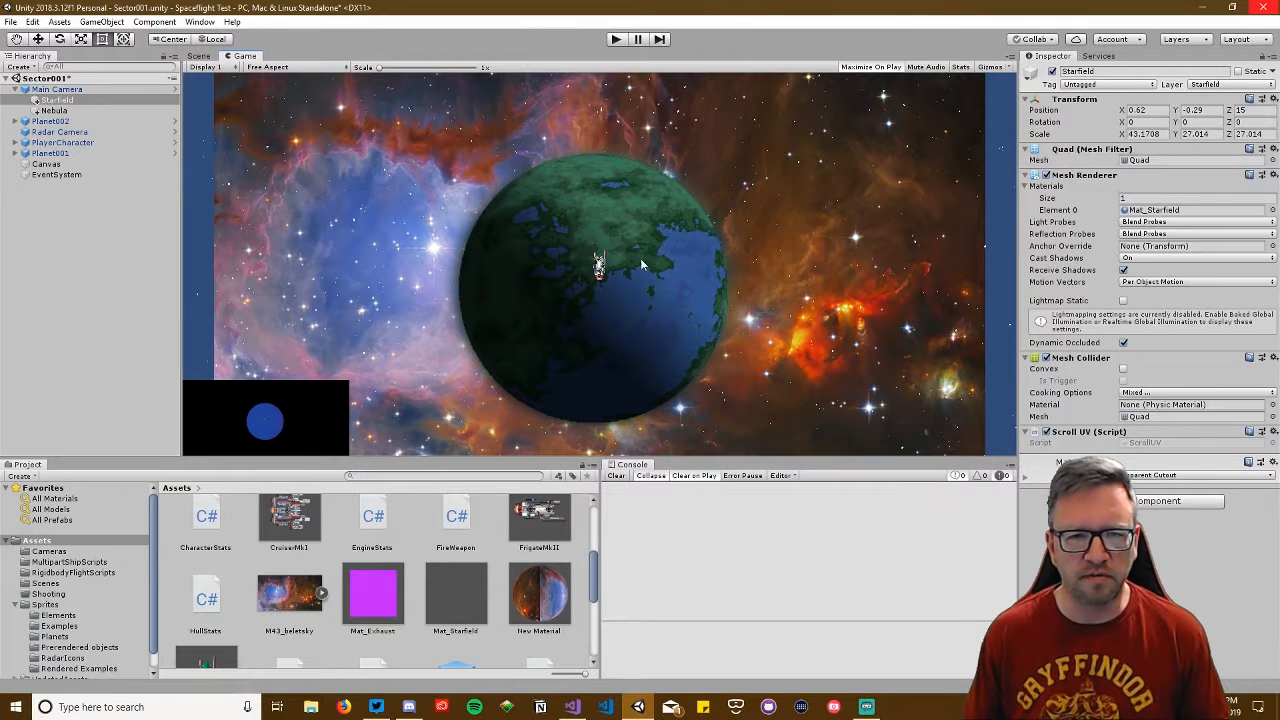
# Step: Reveal the children of PlayerCharacter, FrigateMkII, both planets and Main Camera in the hierarchy, and show the Scene view
pyautogui.click(14, 90)
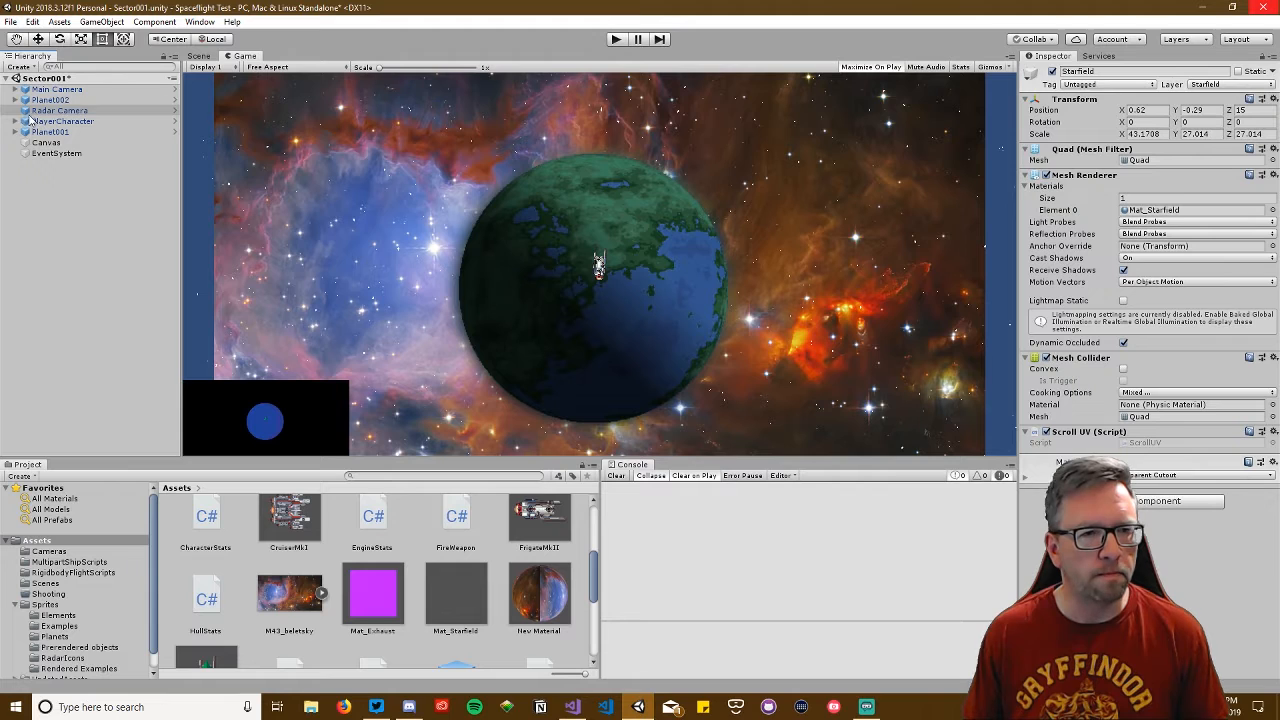
pyautogui.click(14, 121)
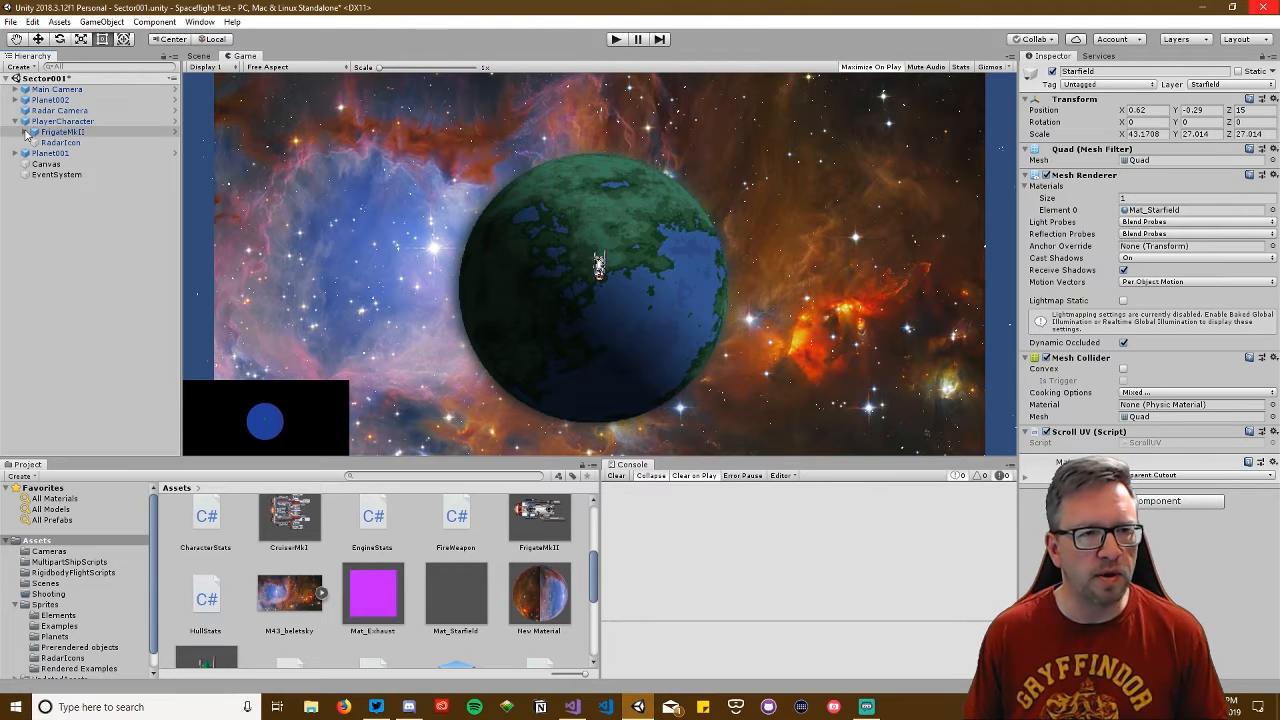
pyautogui.click(25, 132)
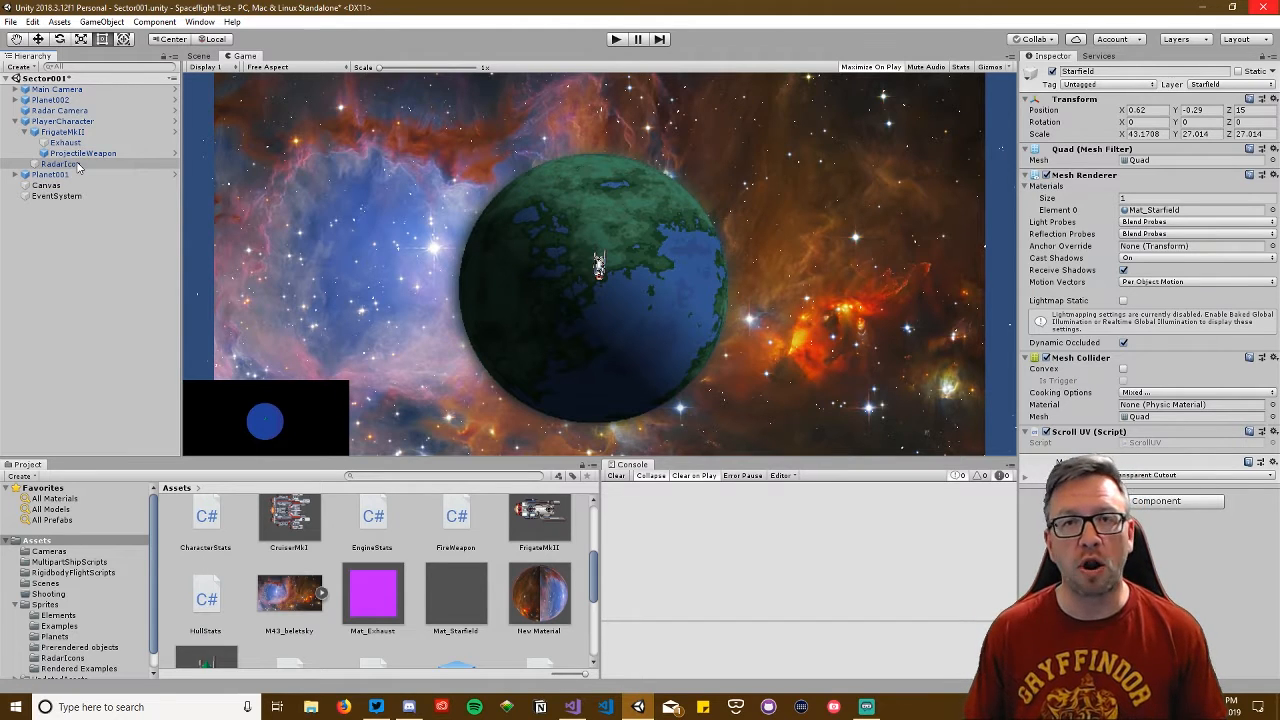
pyautogui.click(25, 175)
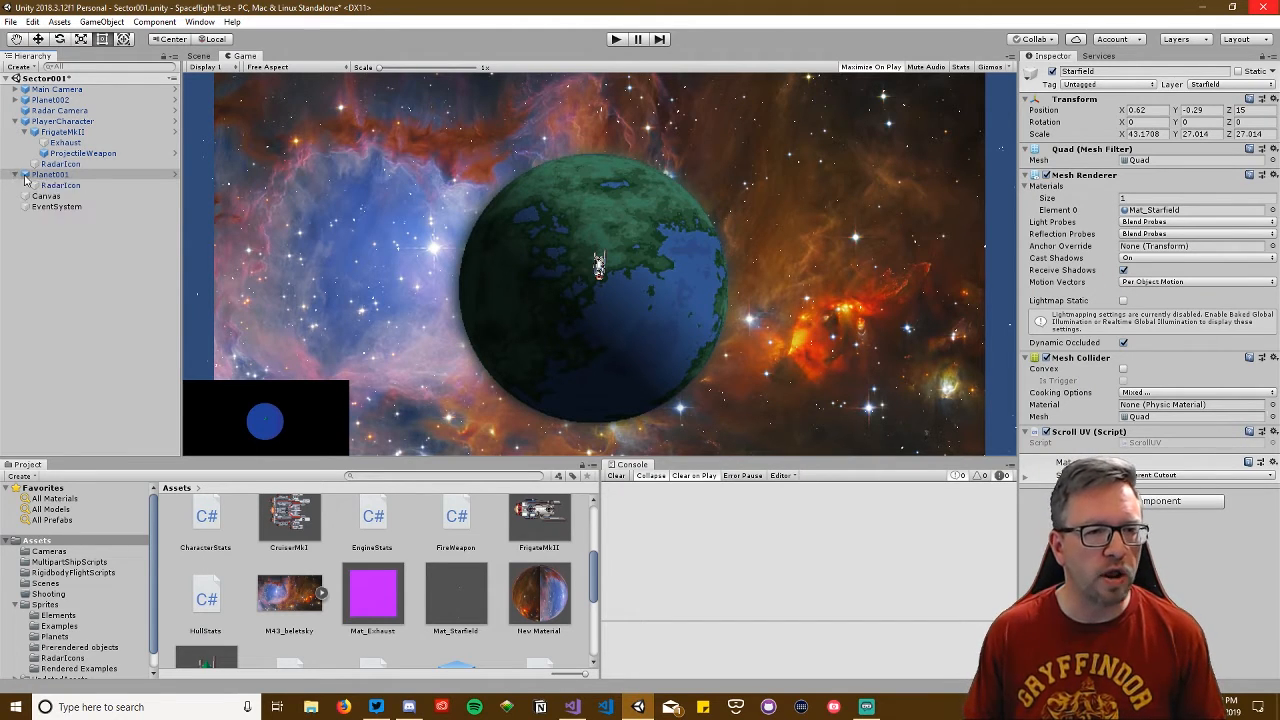
pyautogui.click(15, 100)
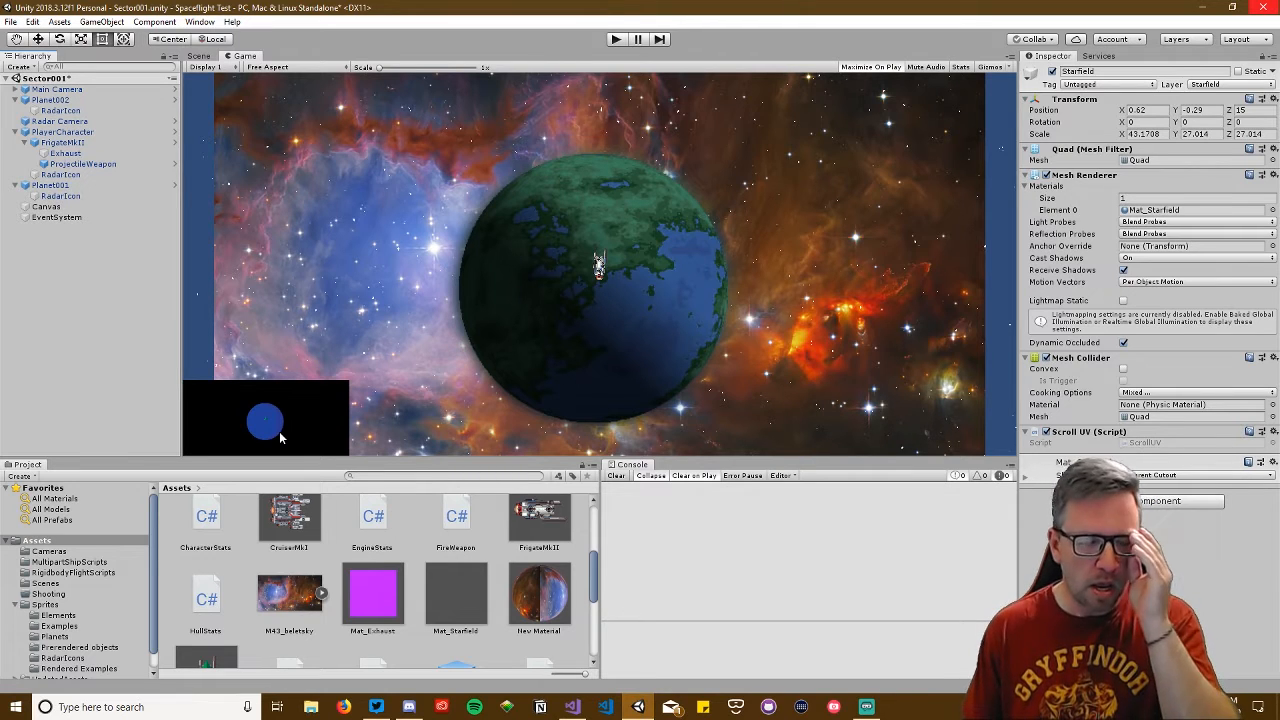
pyautogui.click(200, 57)
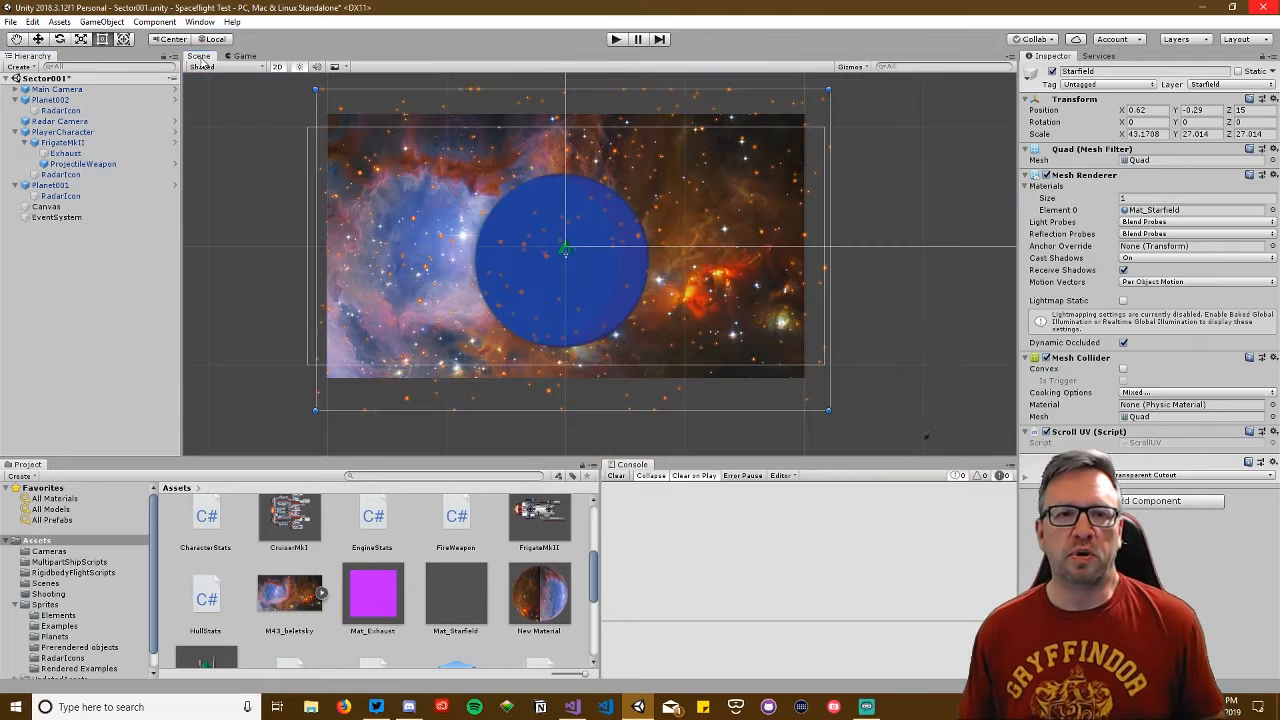
pyautogui.click(15, 90)
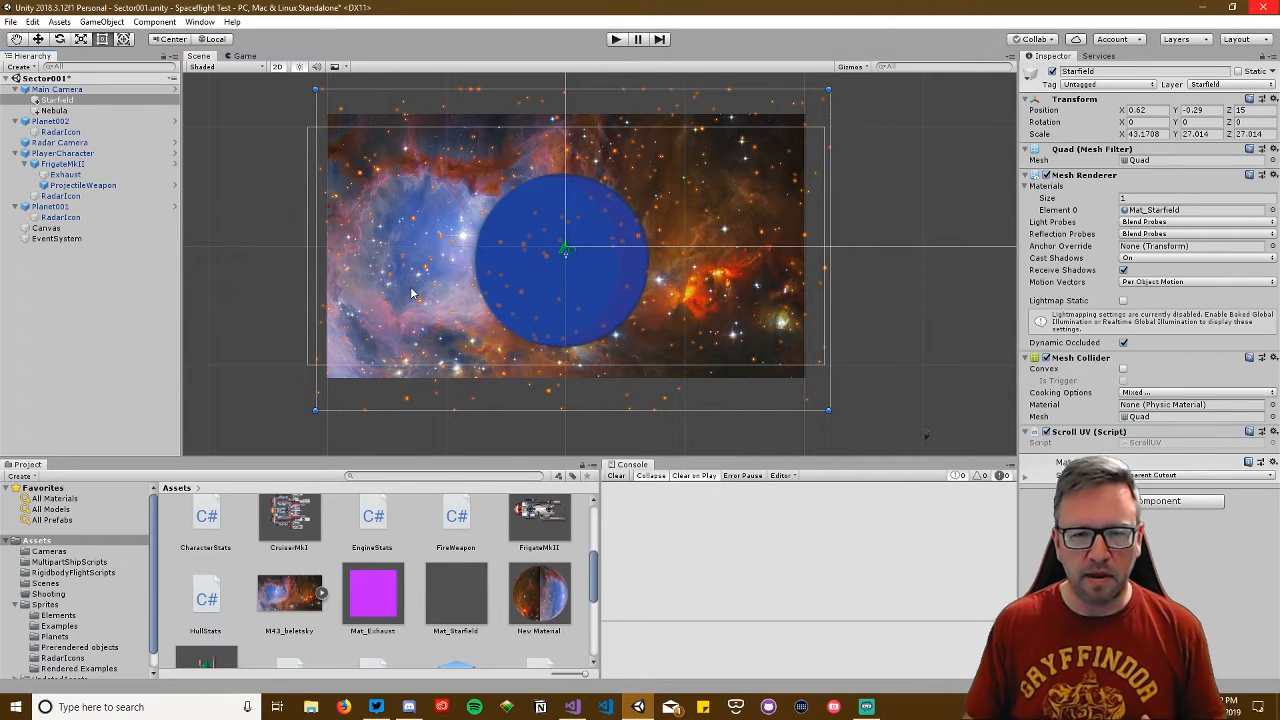
# Step: Try shifting the X texture offset of New Material to about 1.11, and reset it to 0
pyautogui.click(543, 611)
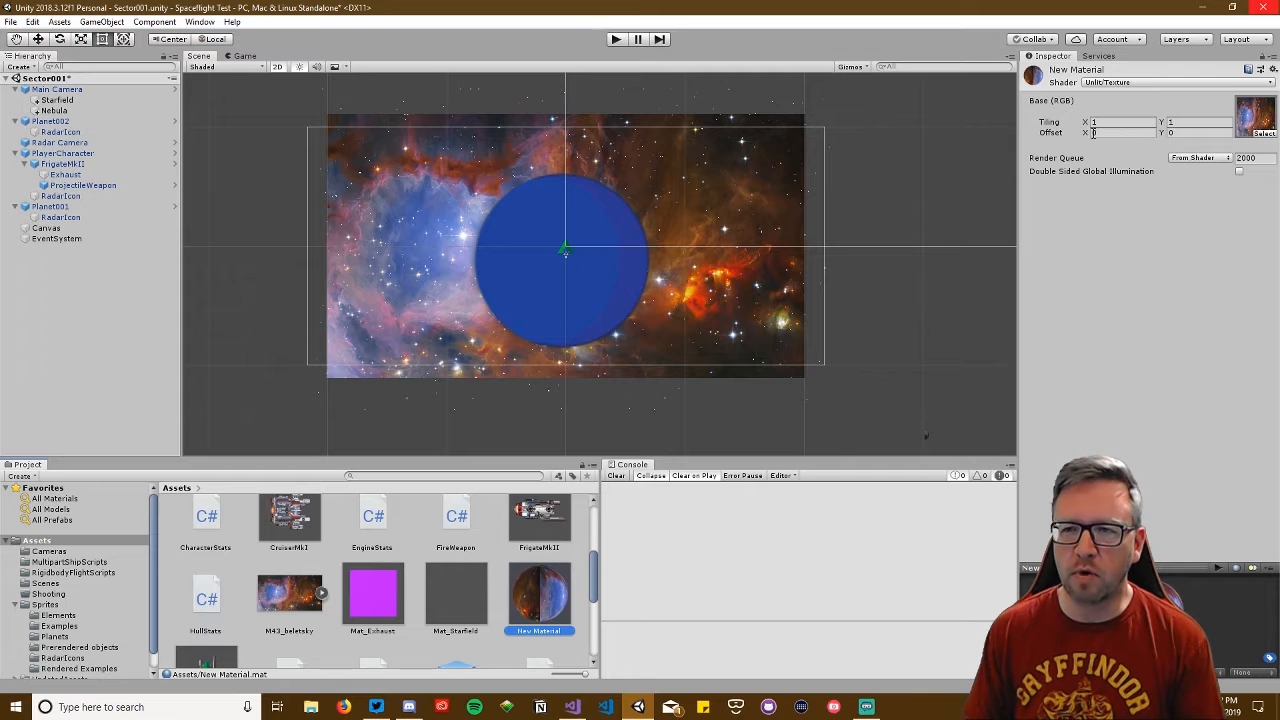
pyautogui.moveTo(1086, 134)
pyautogui.mouseDown()
pyautogui.moveTo(1149, 135)
pyautogui.moveTo(1088, 138)
pyautogui.moveTo(1092, 122)
pyautogui.moveTo(1100, 138)
pyautogui.moveTo(1205, 137)
pyautogui.moveTo(1052, 133)
pyautogui.moveTo(1120, 132)
pyautogui.moveTo(1062, 138)
pyautogui.mouseUp()
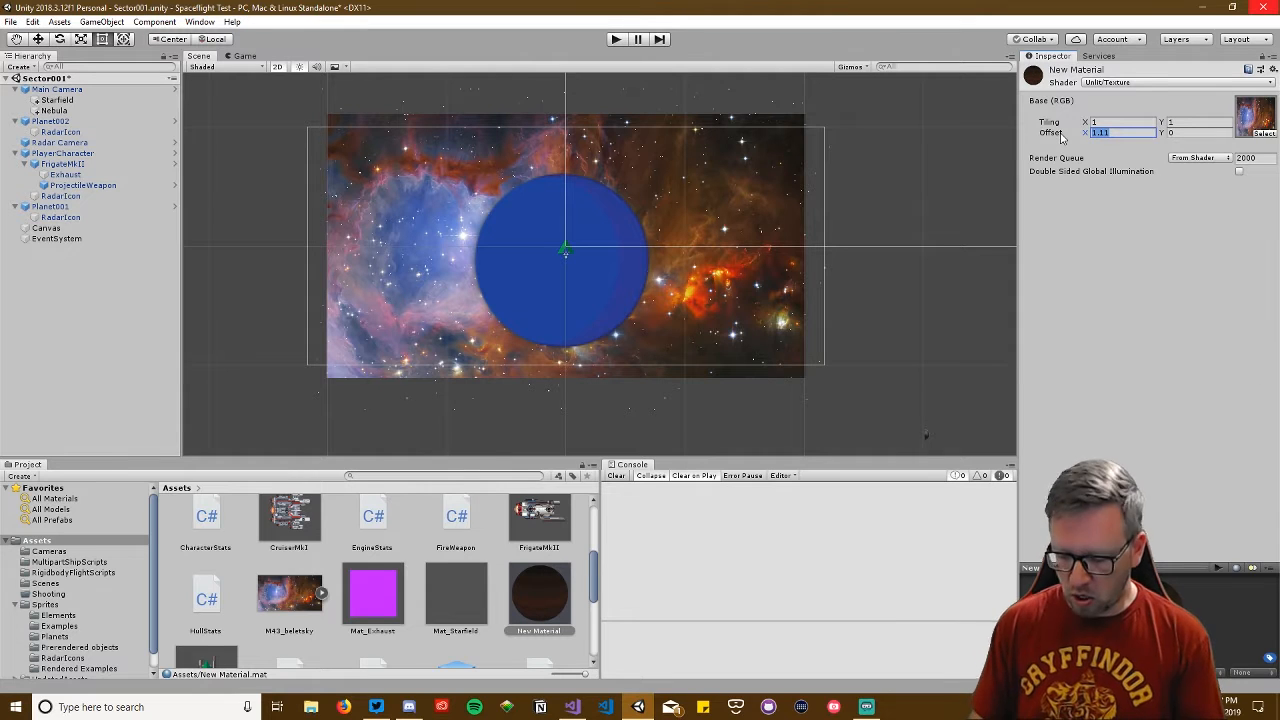
pyautogui.write('0')
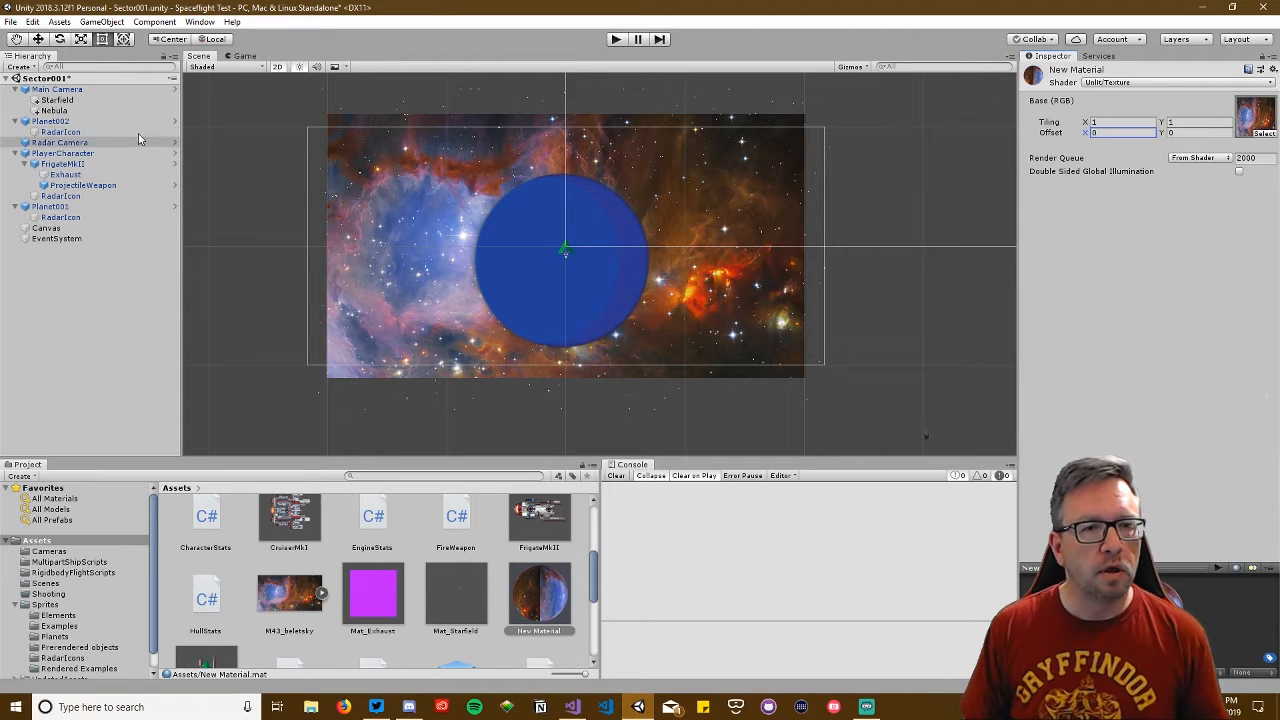
# Step: Check the Starfield object's components and set the alpha cutoff of its Mat_Starfield material to 0.1
pyautogui.click(72, 101)
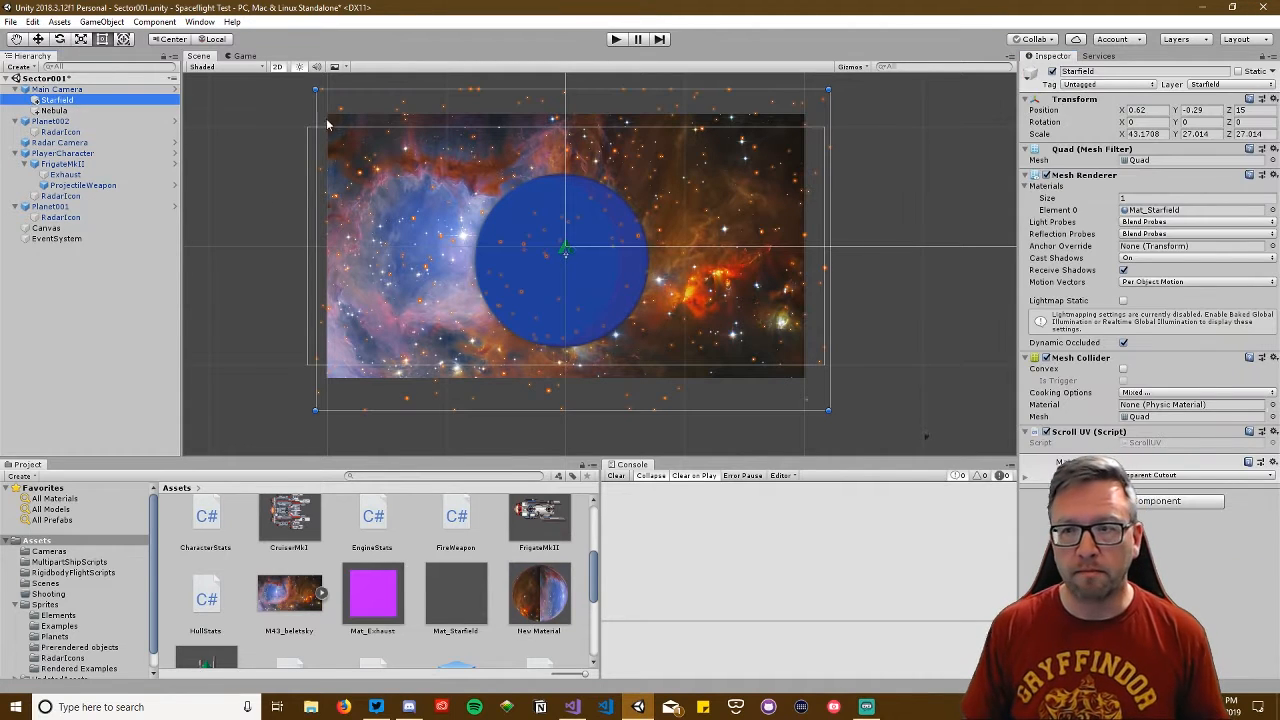
pyautogui.click(52, 110)
pyautogui.click(60, 102)
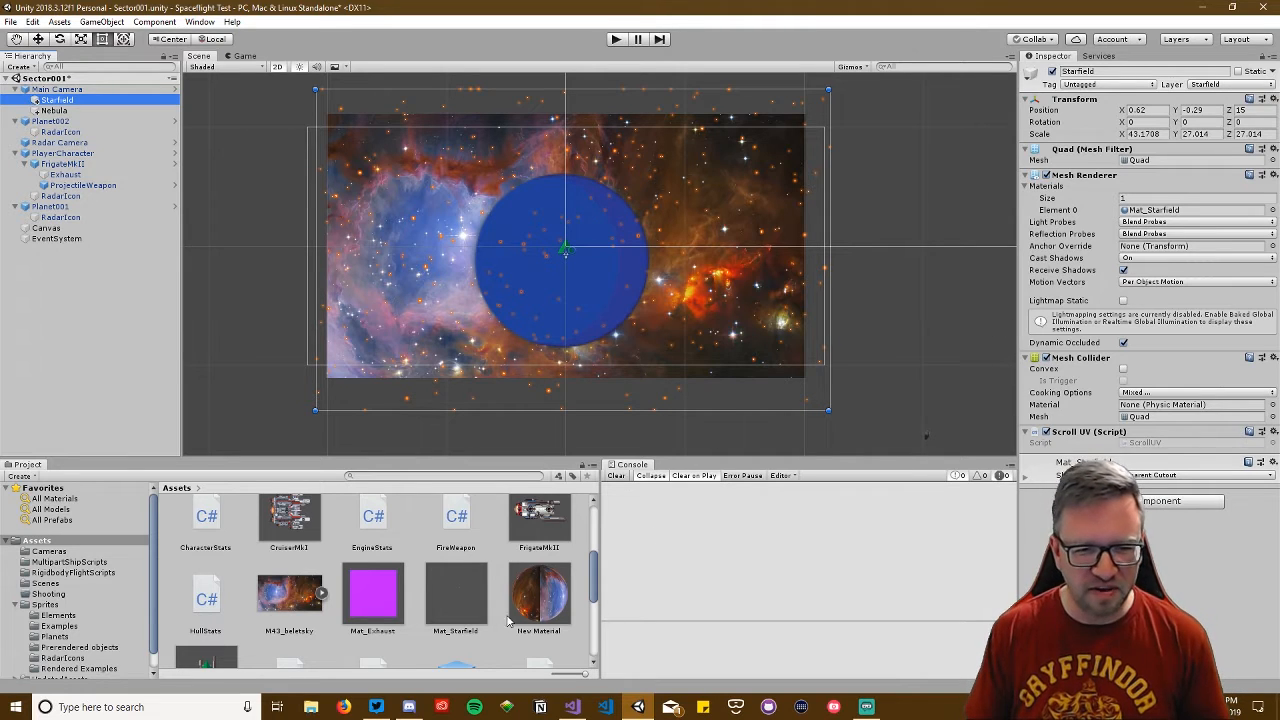
pyautogui.click(455, 618)
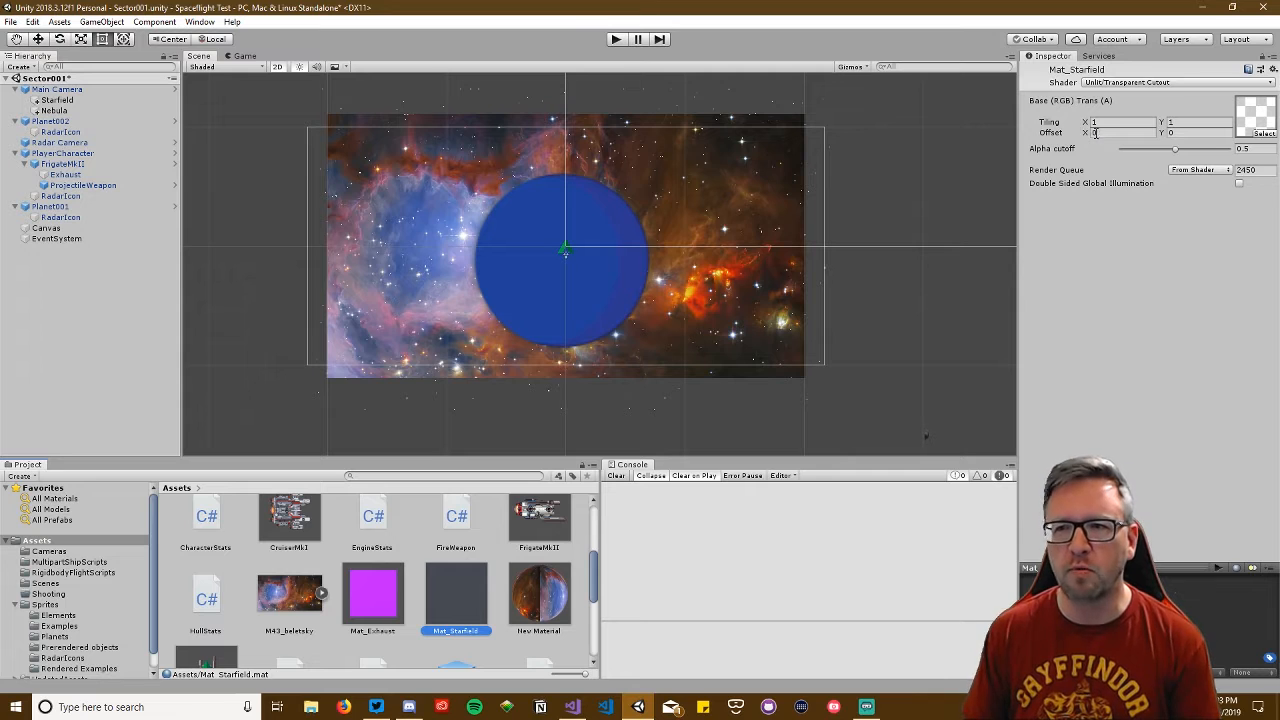
pyautogui.moveTo(1175, 149); pyautogui.dragTo(1136, 150)
pyautogui.click(1252, 148)
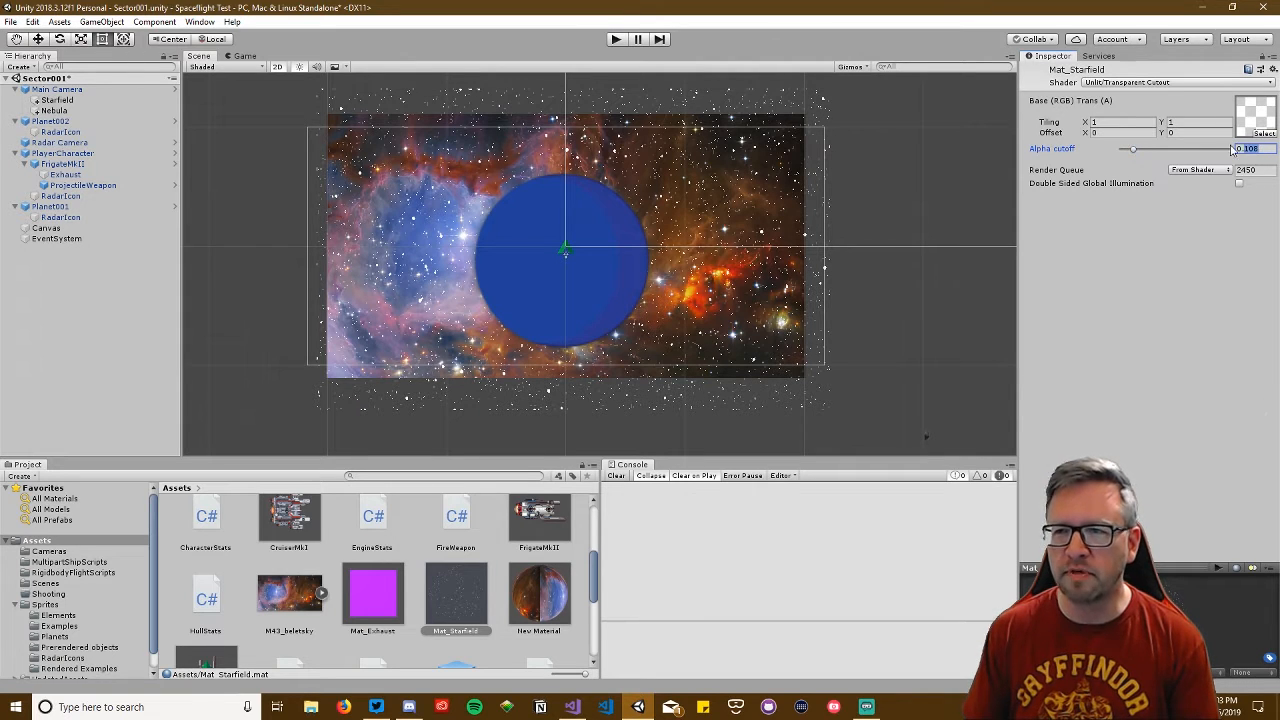
pyautogui.write('0.1')
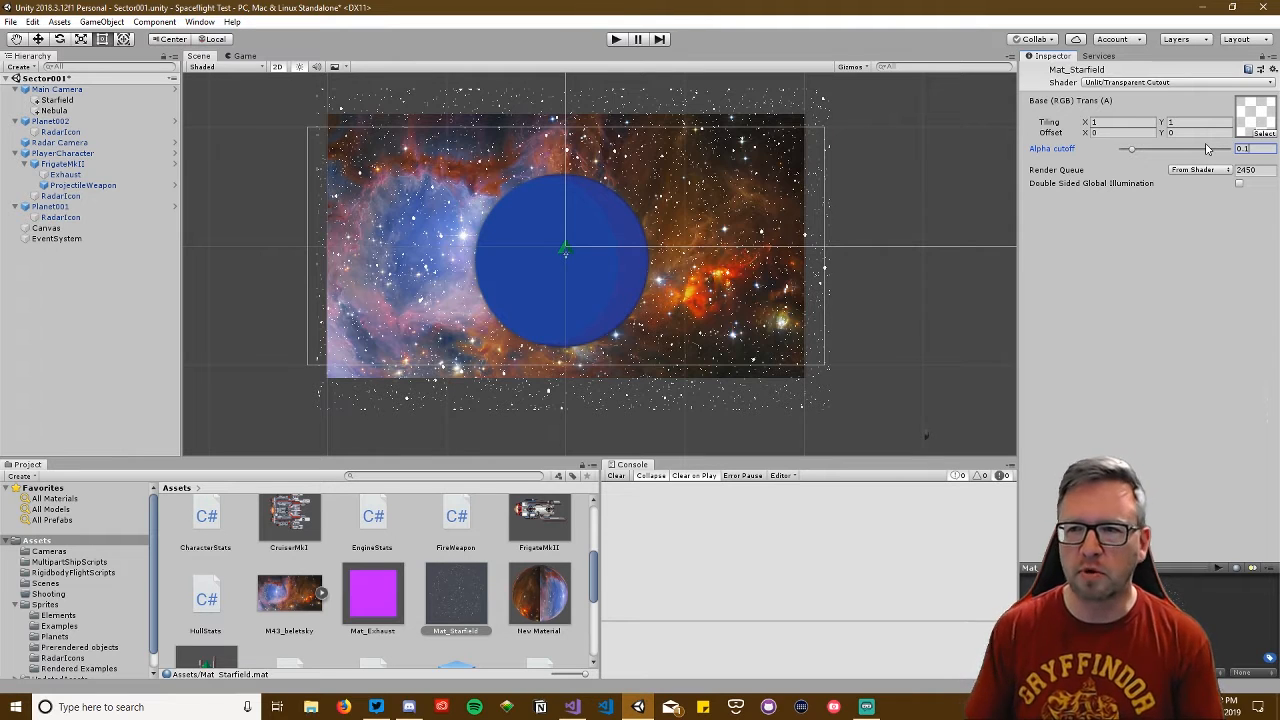
pyautogui.click(1162, 261)
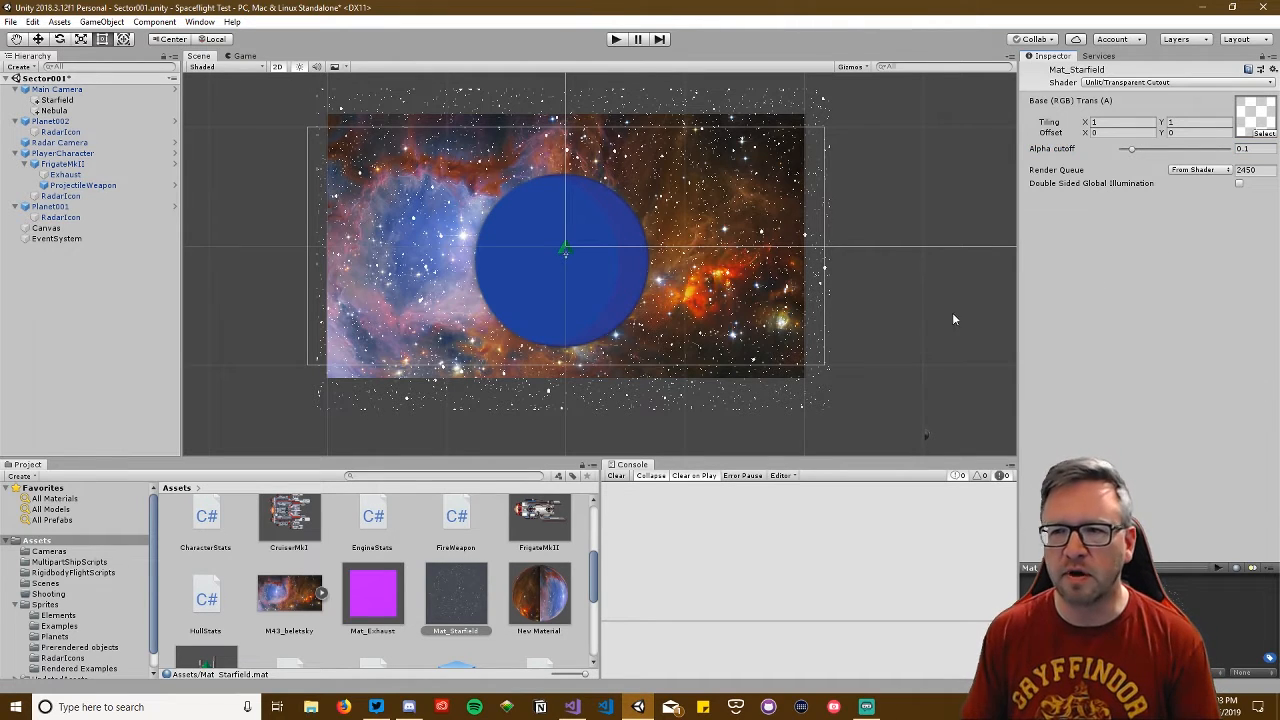
# Step: Run a brief play test of the background and enlarge the Nebula sprite uniformly to a scale of about 1.28
pyautogui.click(60, 111)
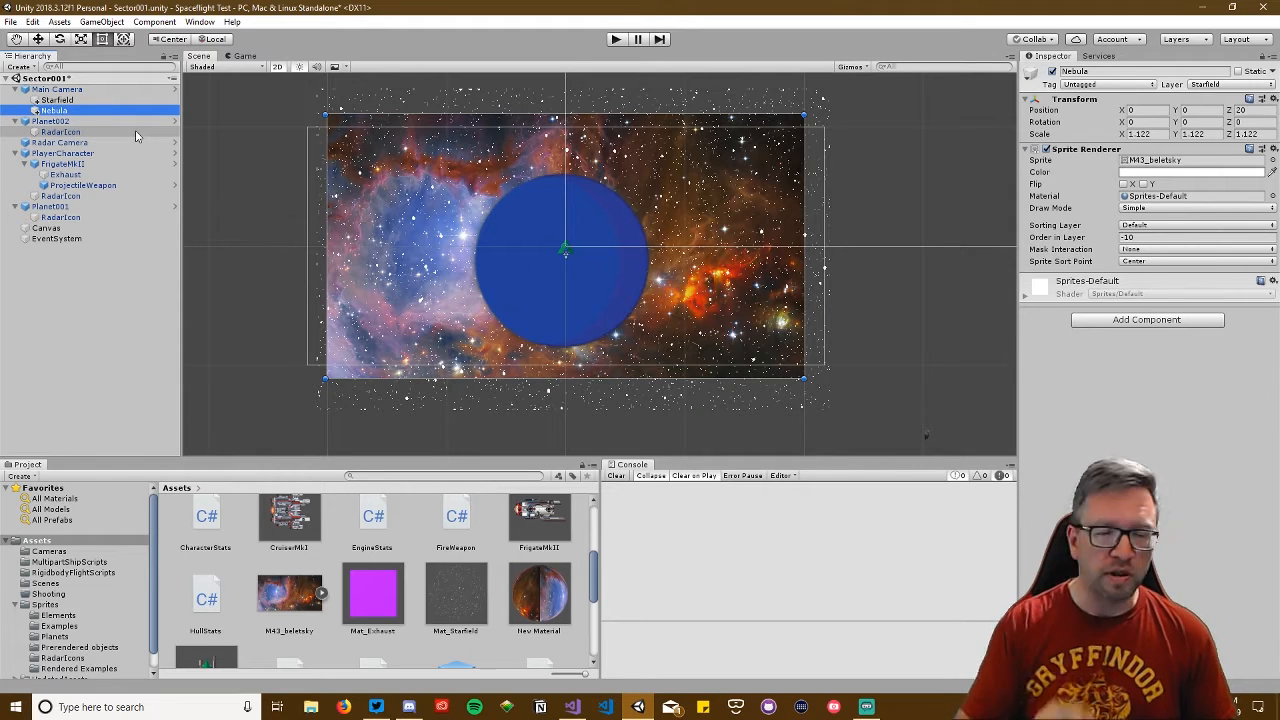
pyautogui.click(93, 326)
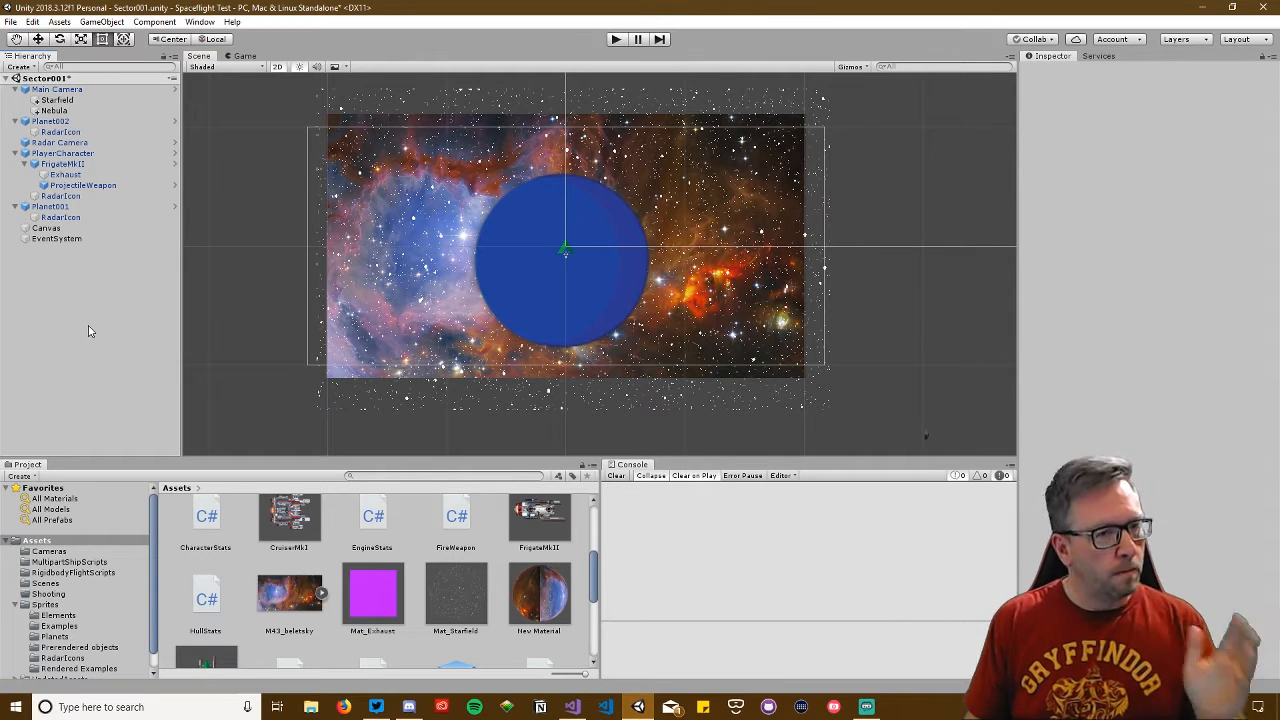
pyautogui.click(616, 40)
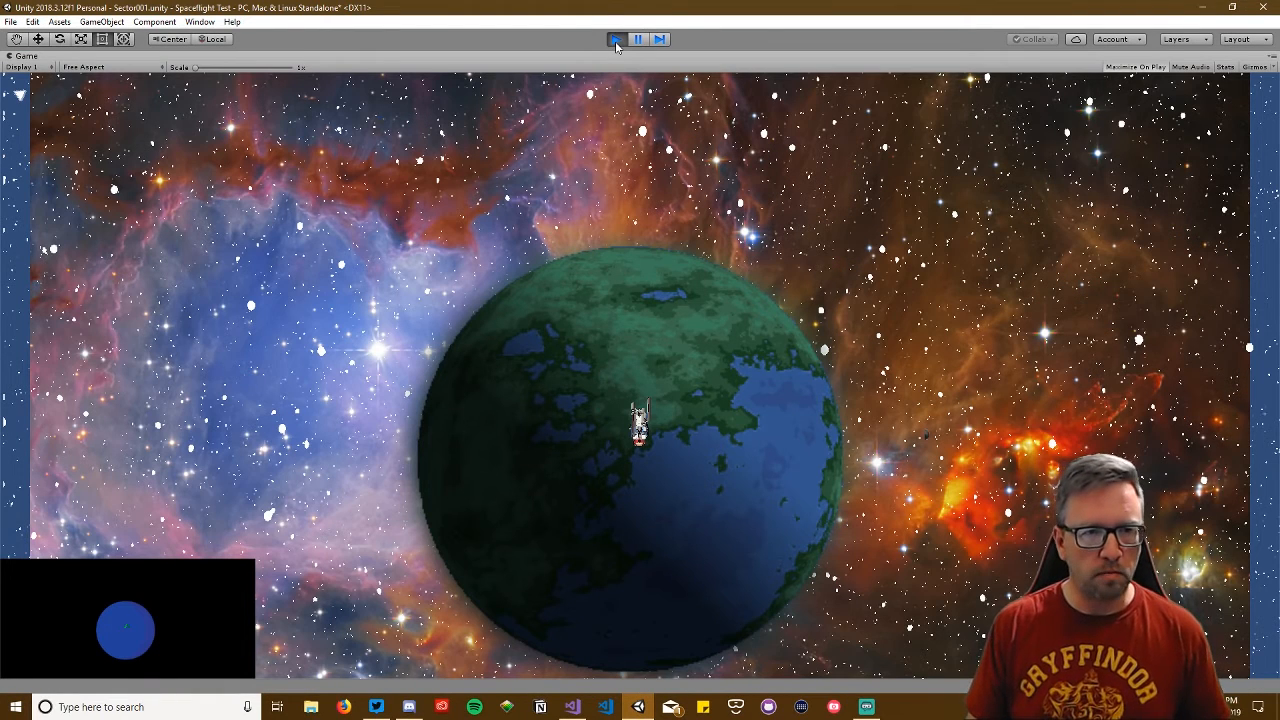
pyautogui.click(616, 40)
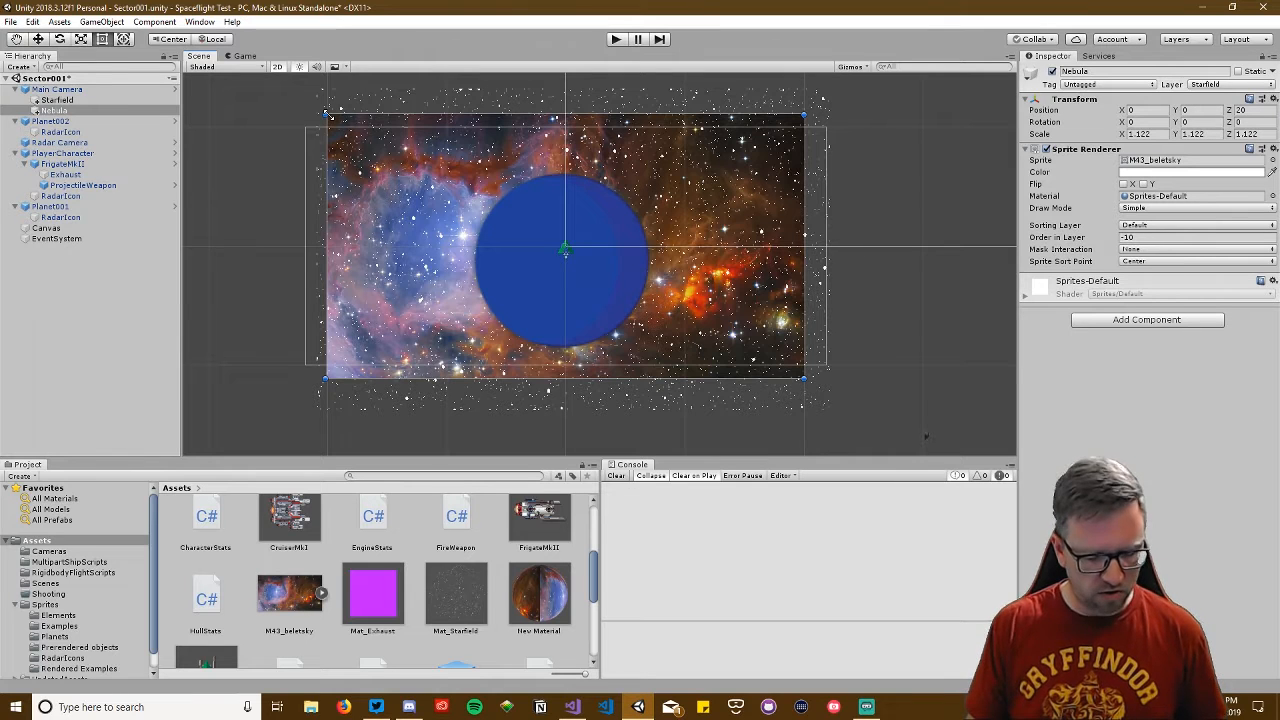
pyautogui.moveTo(327, 115); pyautogui.dragTo(291, 98)
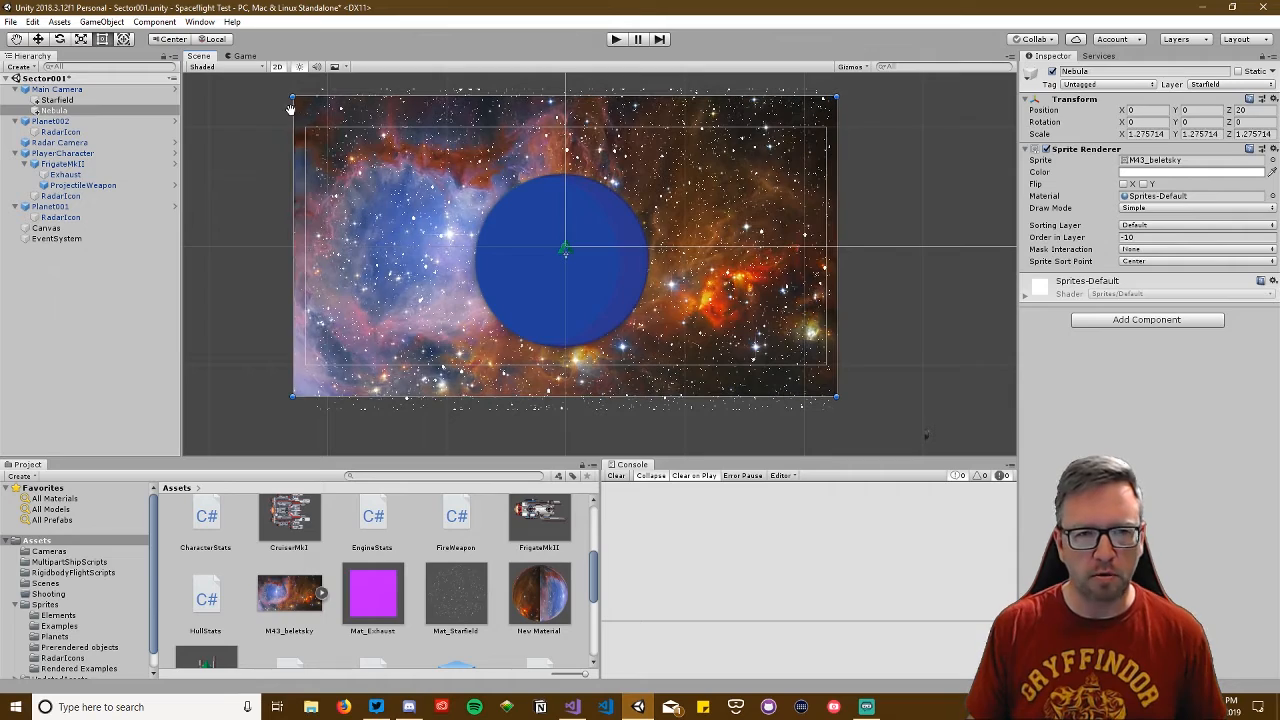
# Step: Play-test the scene by flying the ship from the green planet to the orange planet, checking the starfield's scrolling
pyautogui.click(614, 40)
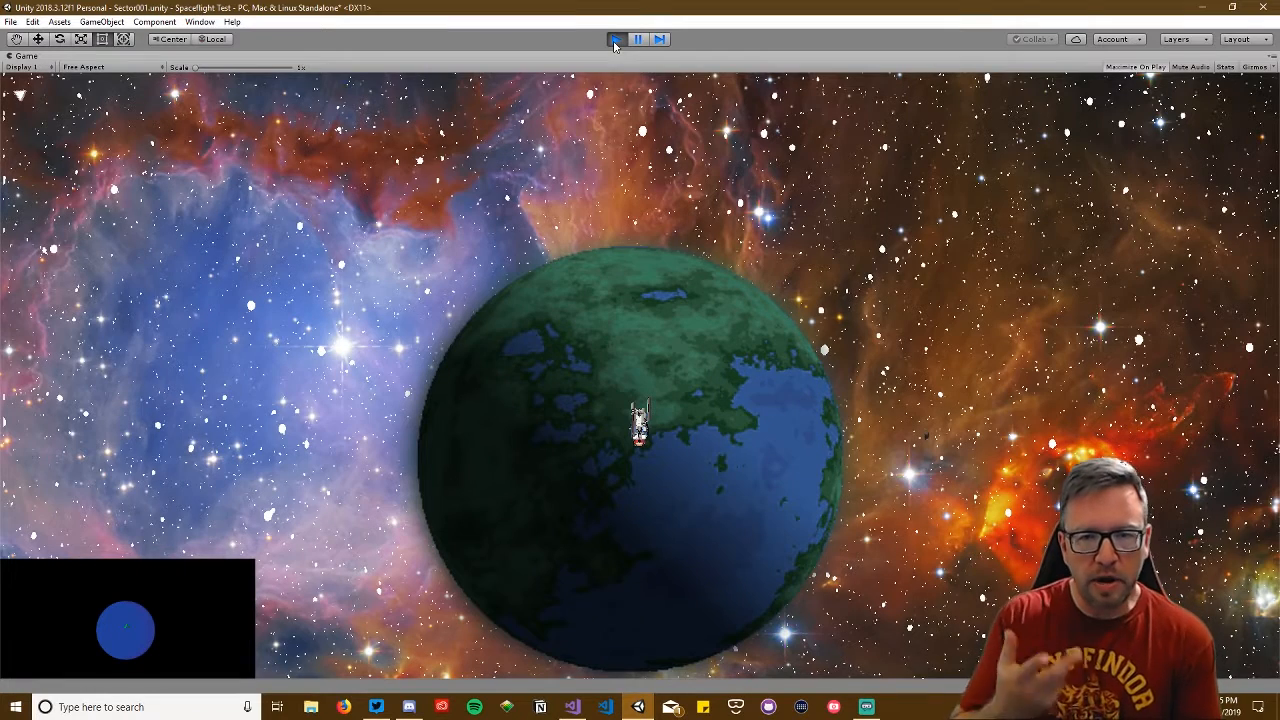
pyautogui.click(680, 418)
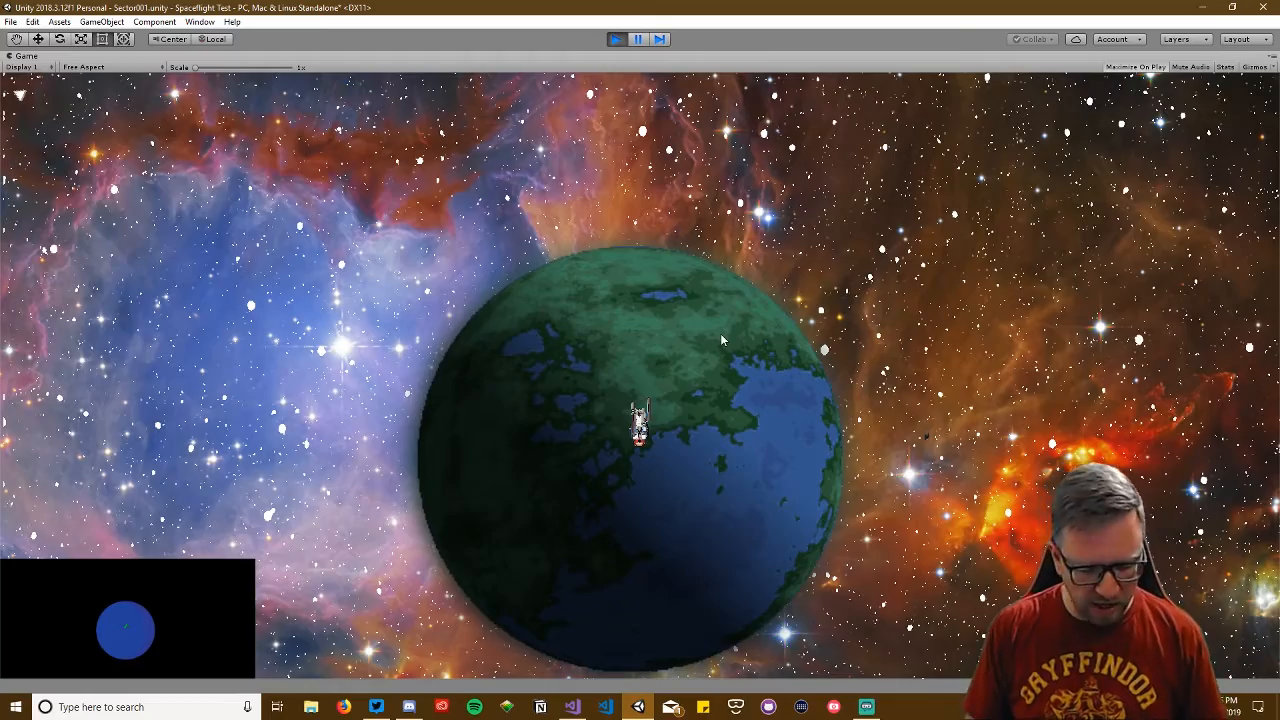
pyautogui.press('w')
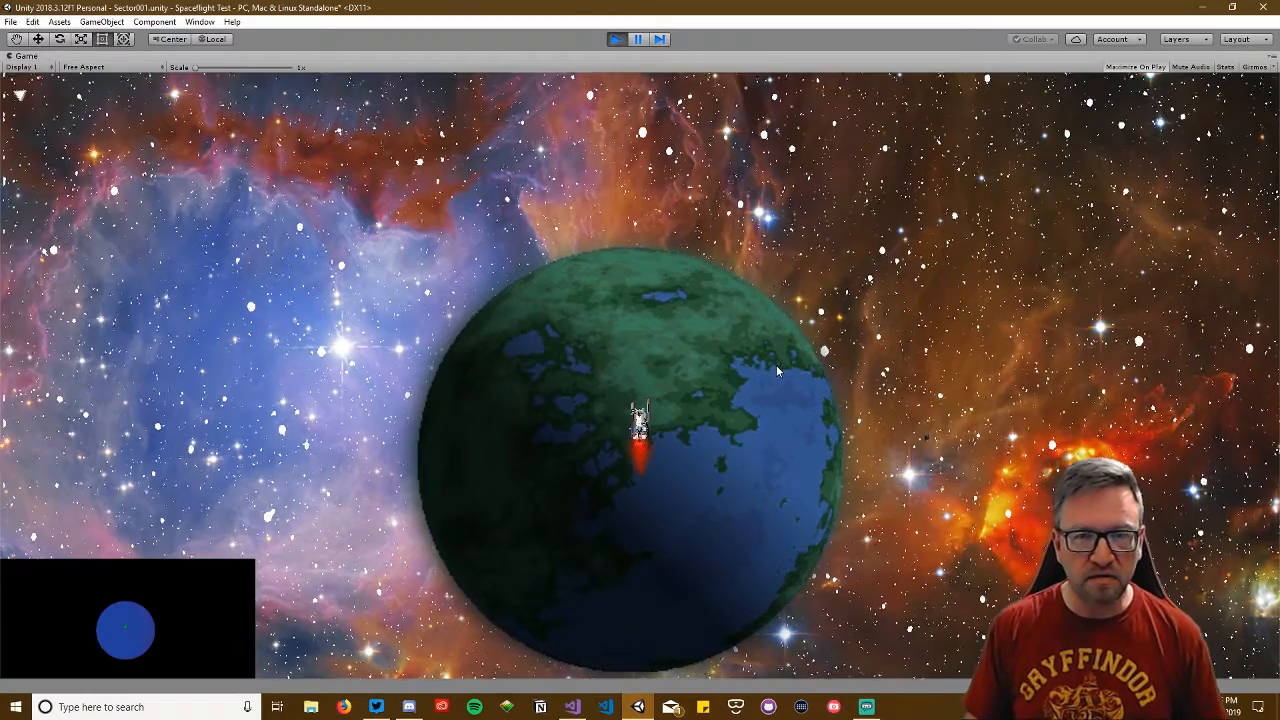
pyautogui.press('a')
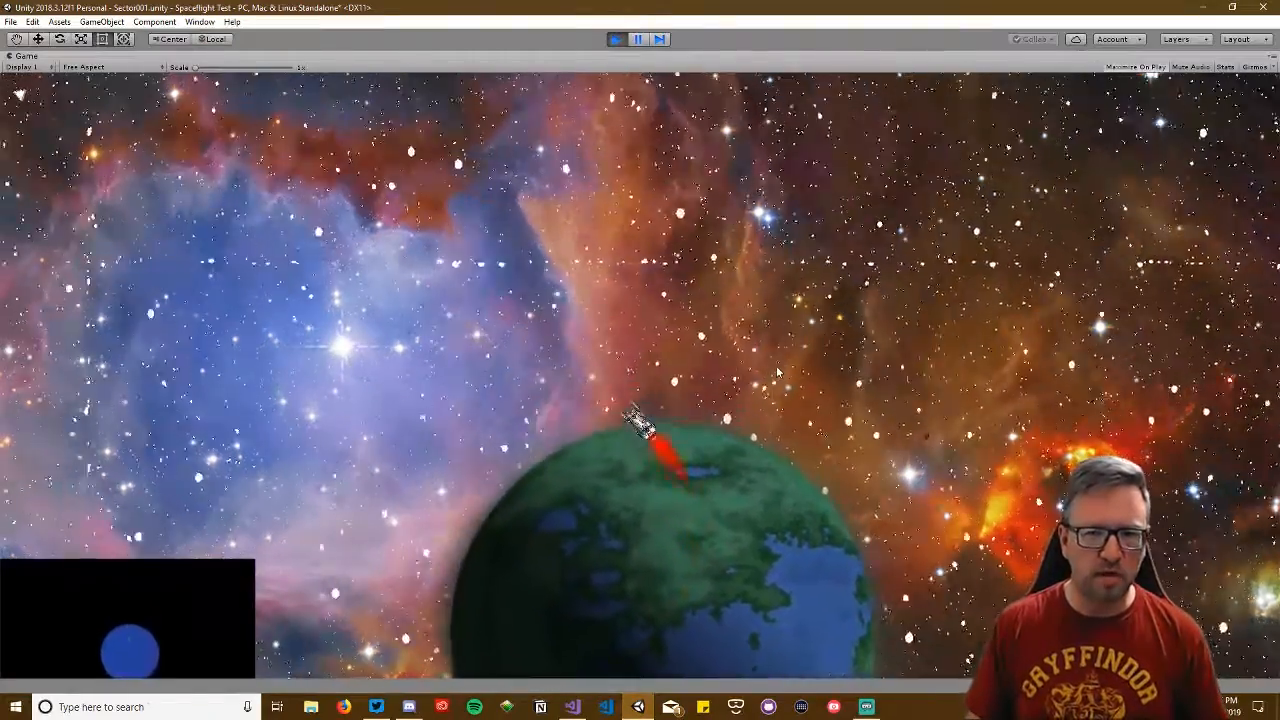
pyautogui.press('a')
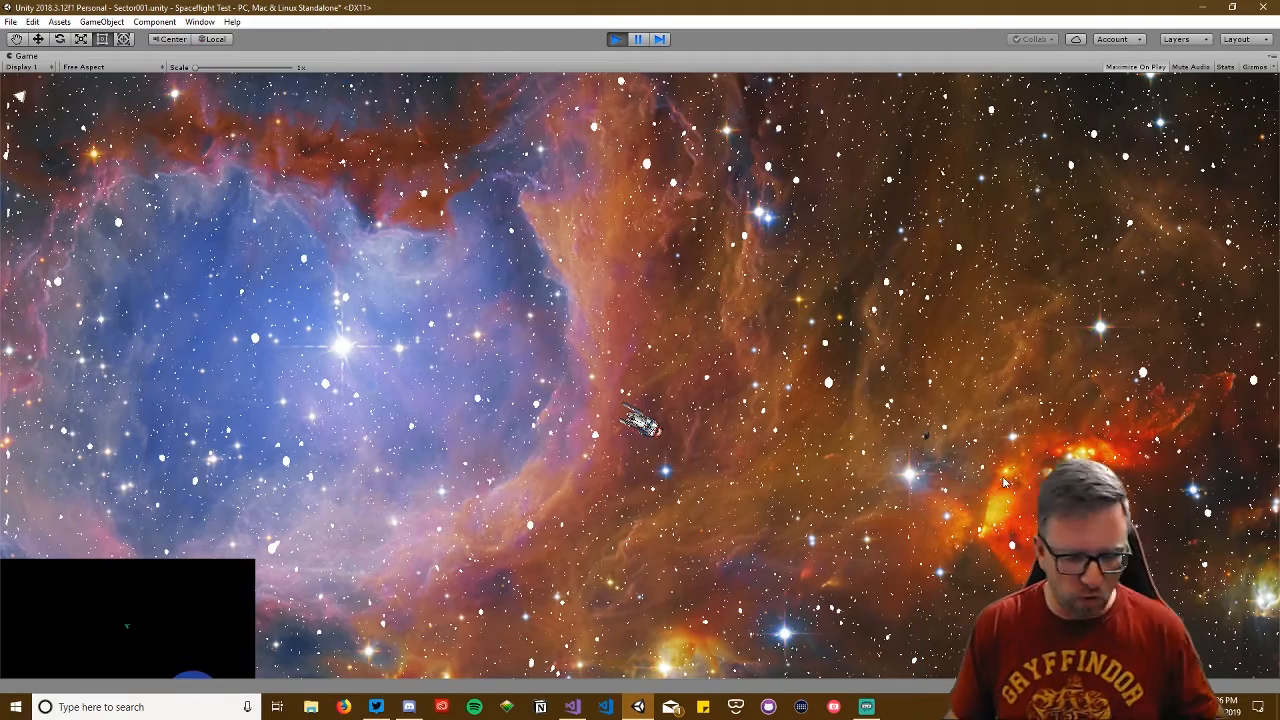
pyautogui.press('w')
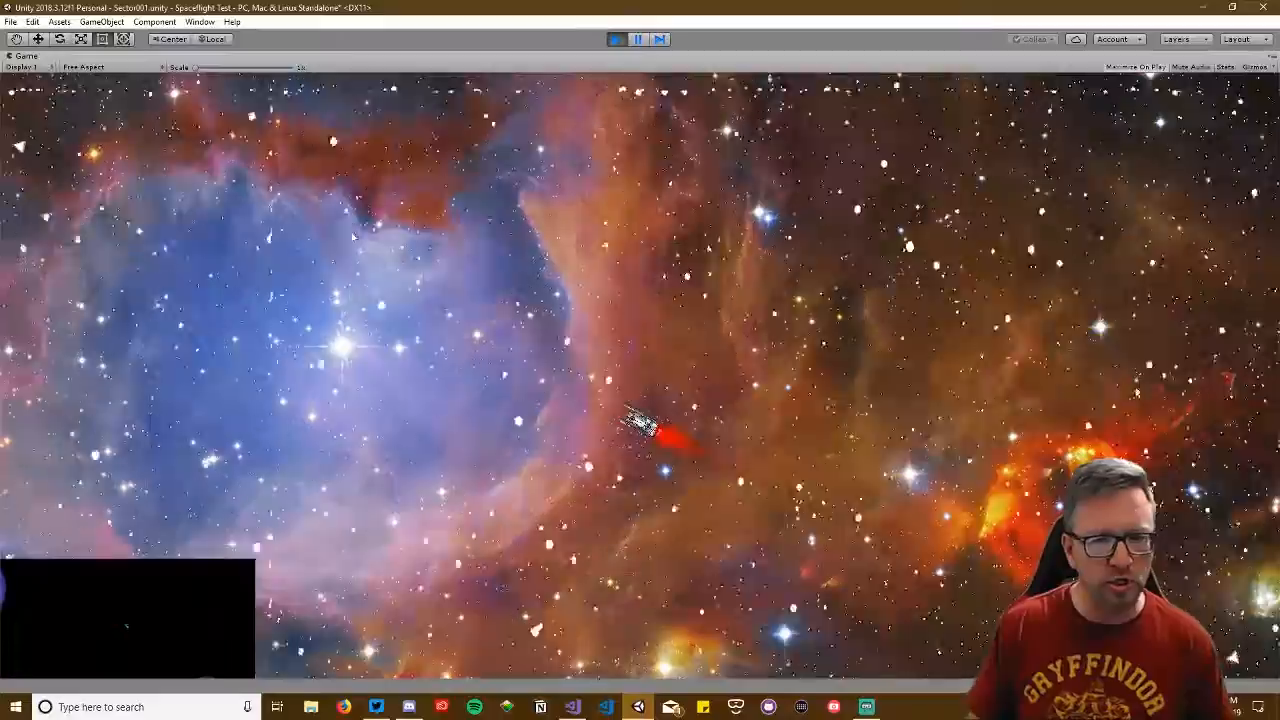
pyautogui.press('a')
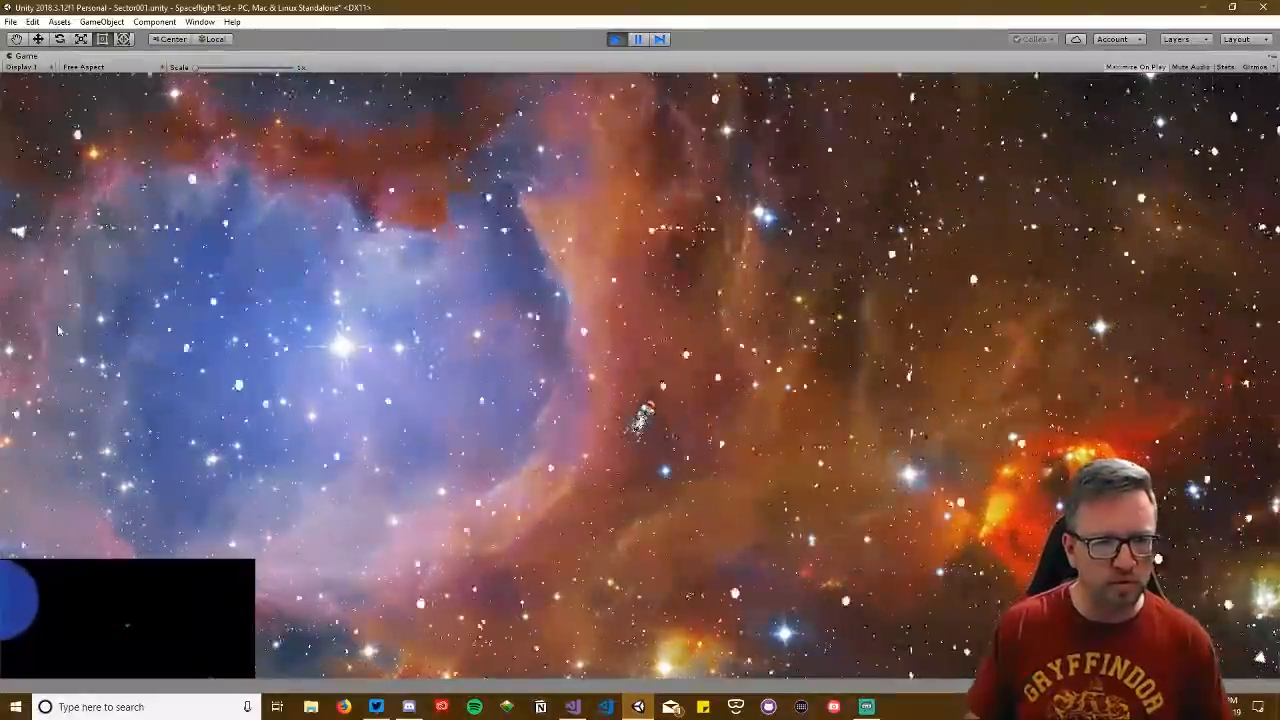
pyautogui.press('w')
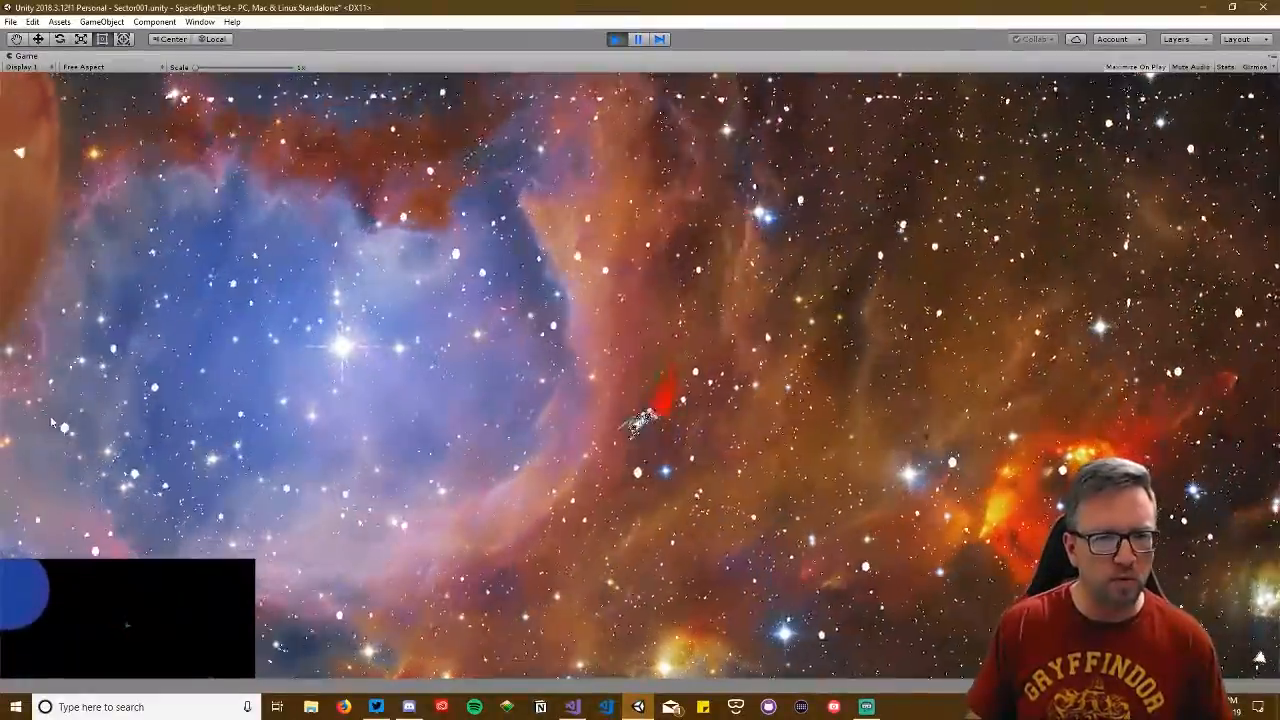
pyautogui.press('d')
pyautogui.press('a')
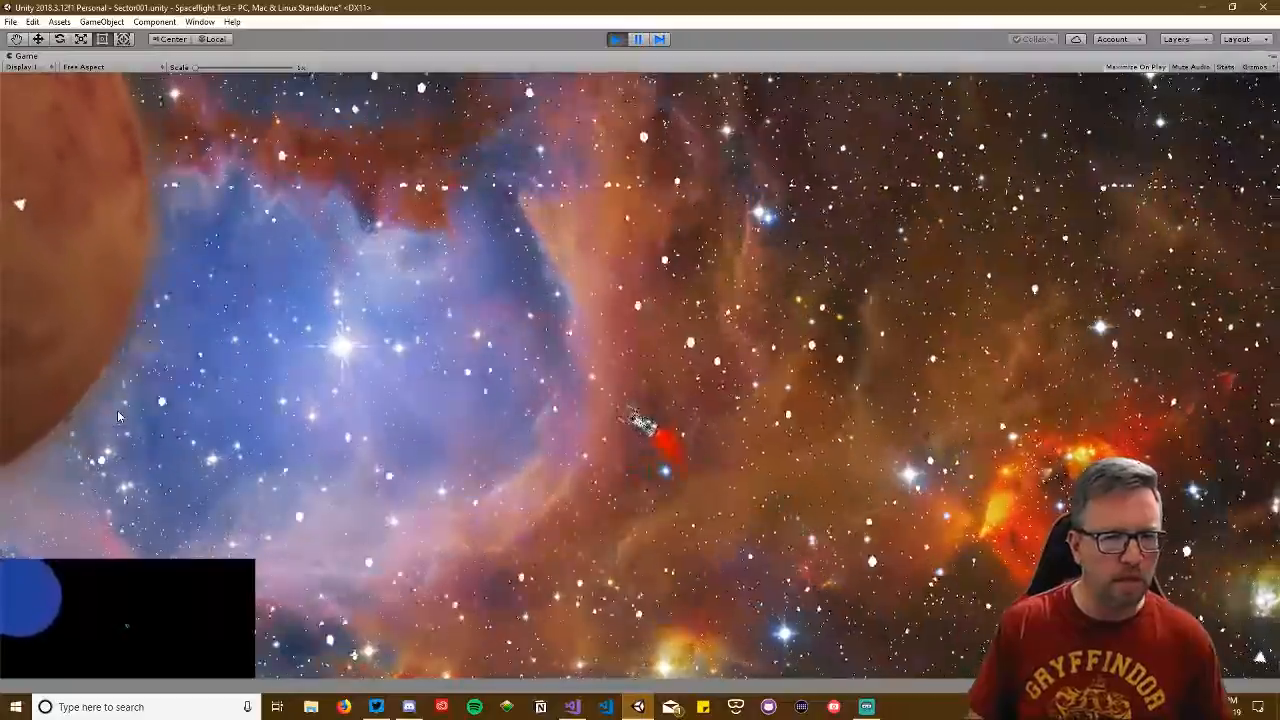
pyautogui.press('a')
pyautogui.press('d')
pyautogui.press('a')
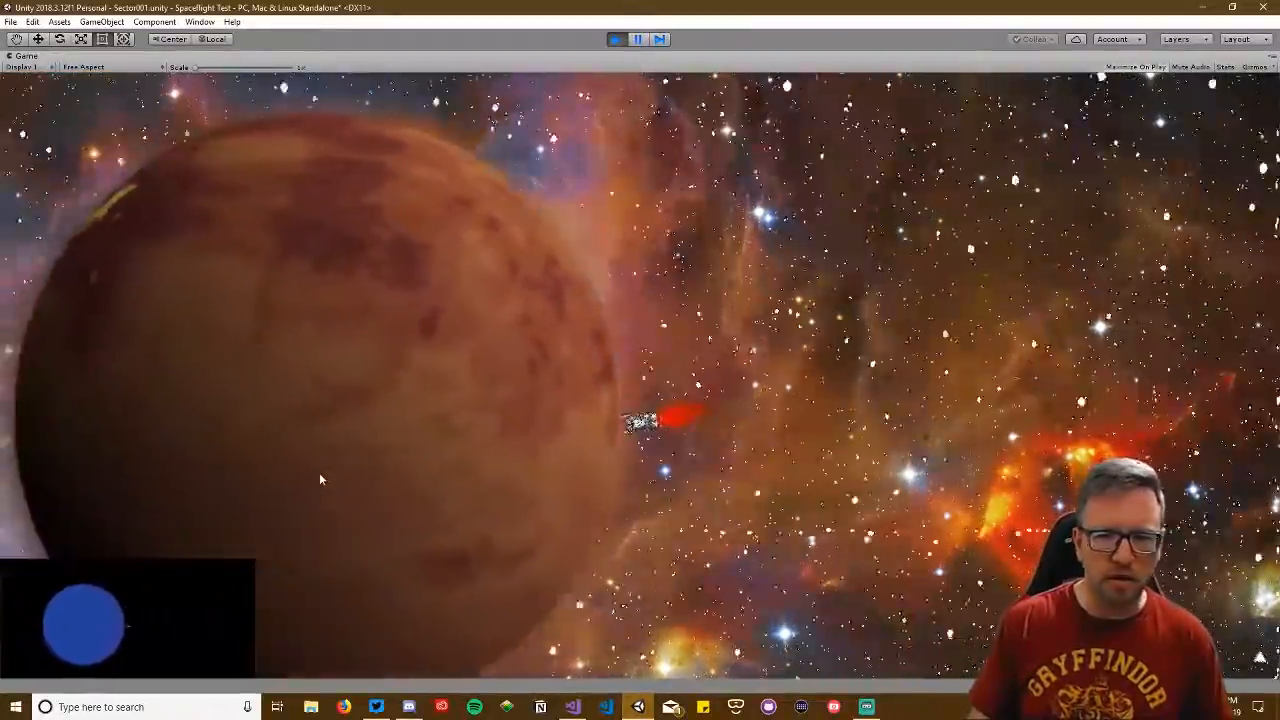
pyautogui.press('d')
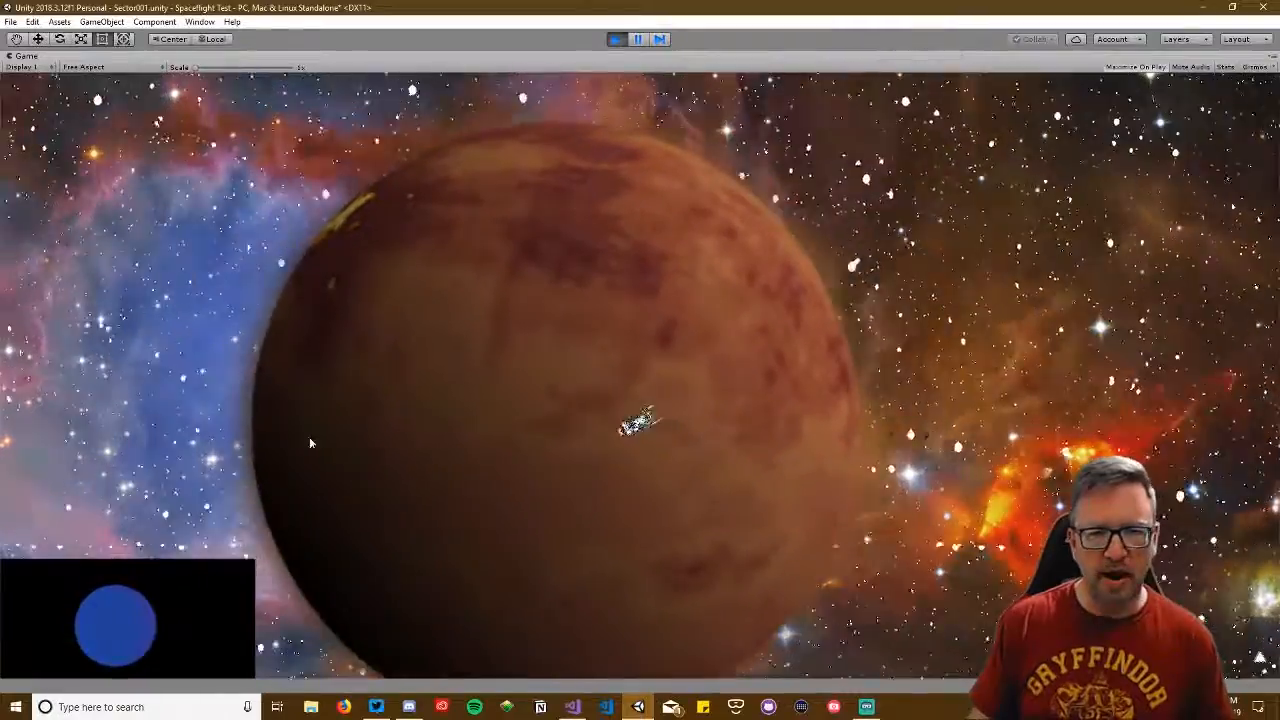
pyautogui.press('d')
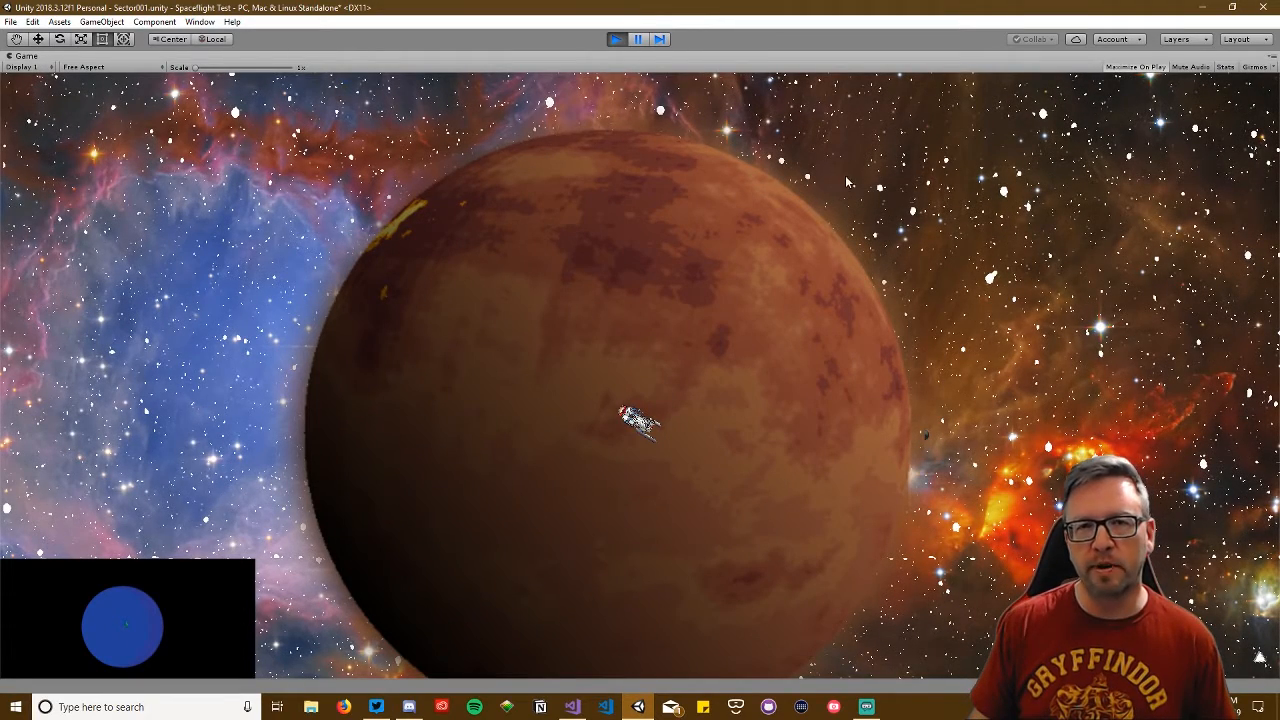
# Step: Fly the ship around the green planet to check the background's movement, and end the play test
pyautogui.press('w')
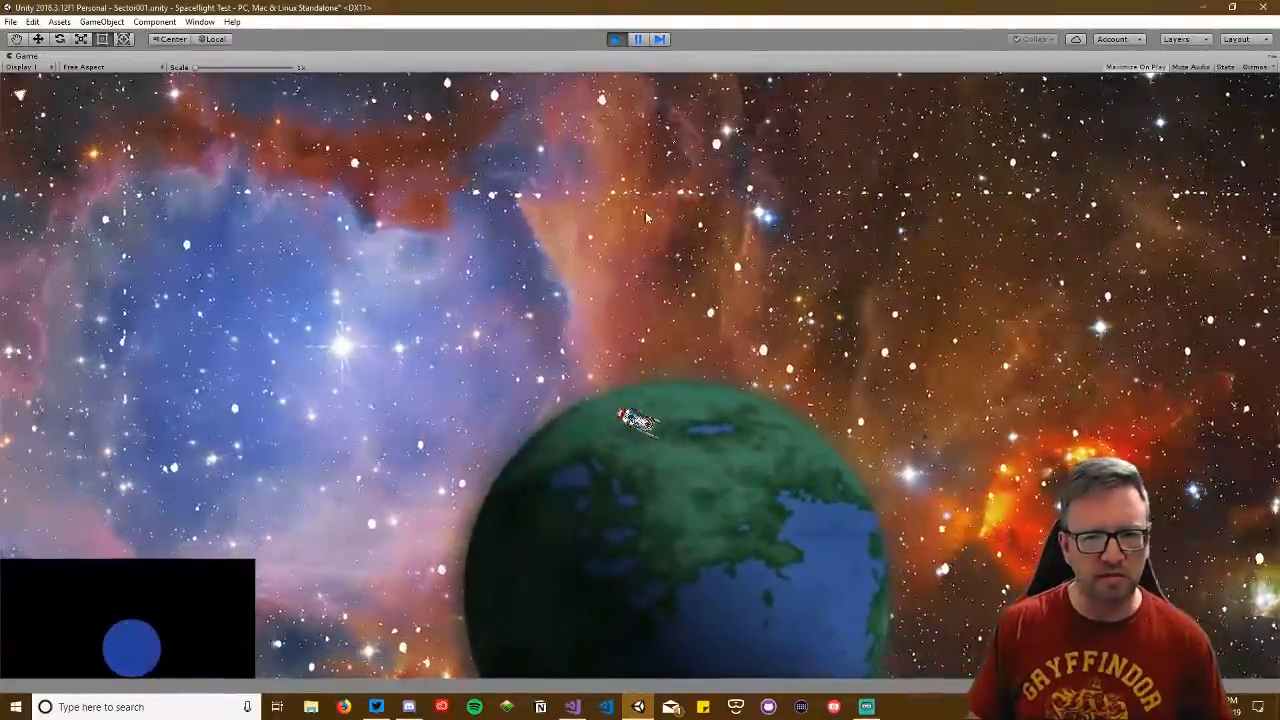
pyautogui.press('w')
pyautogui.press('d')
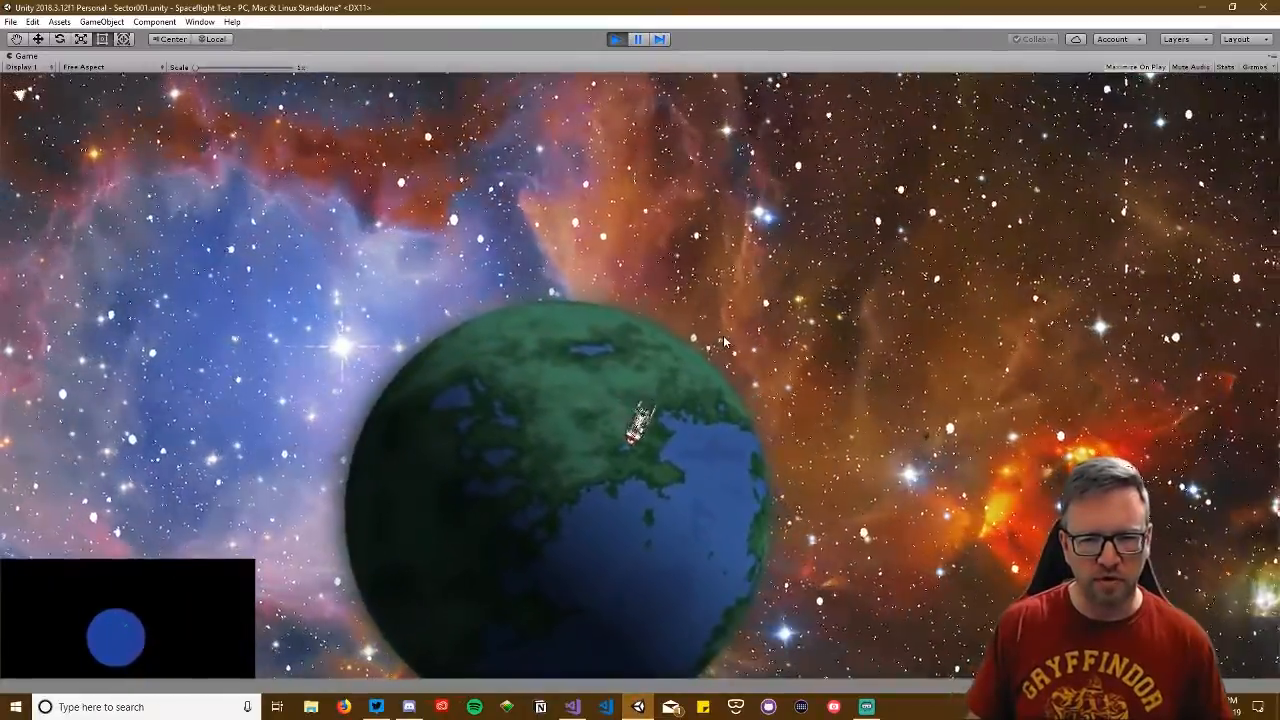
pyautogui.press('w')
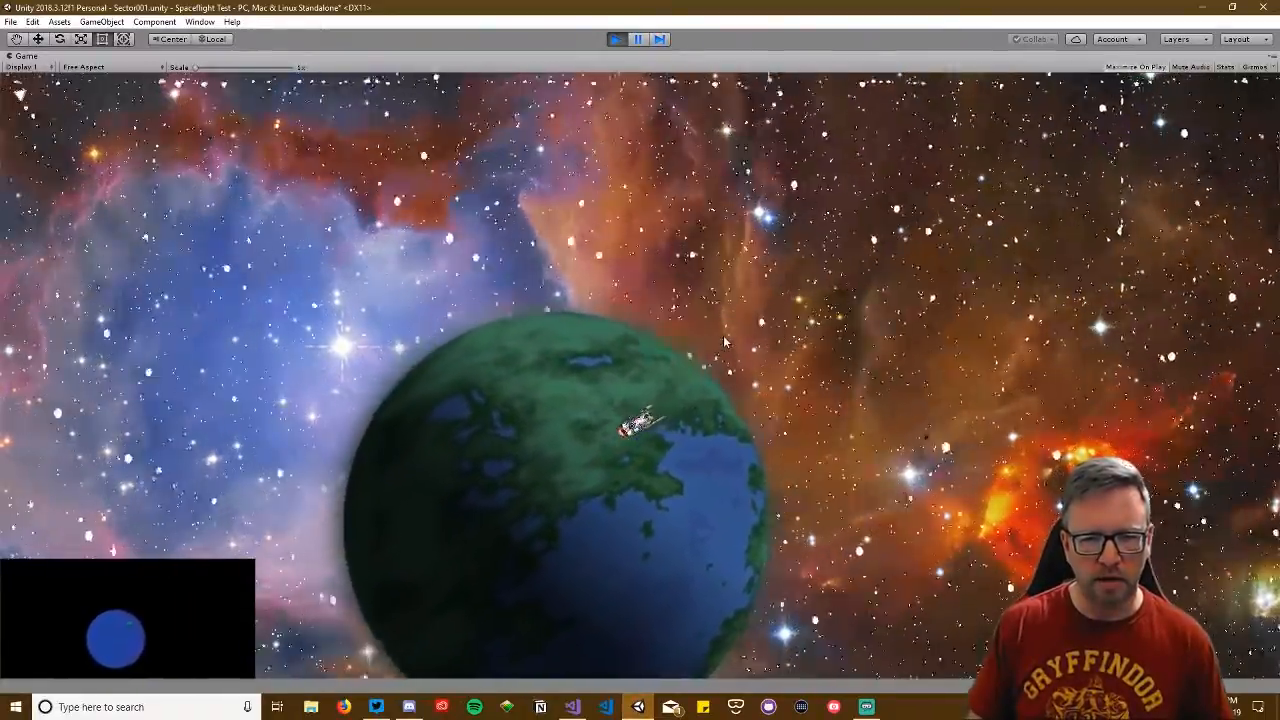
pyautogui.press('a')
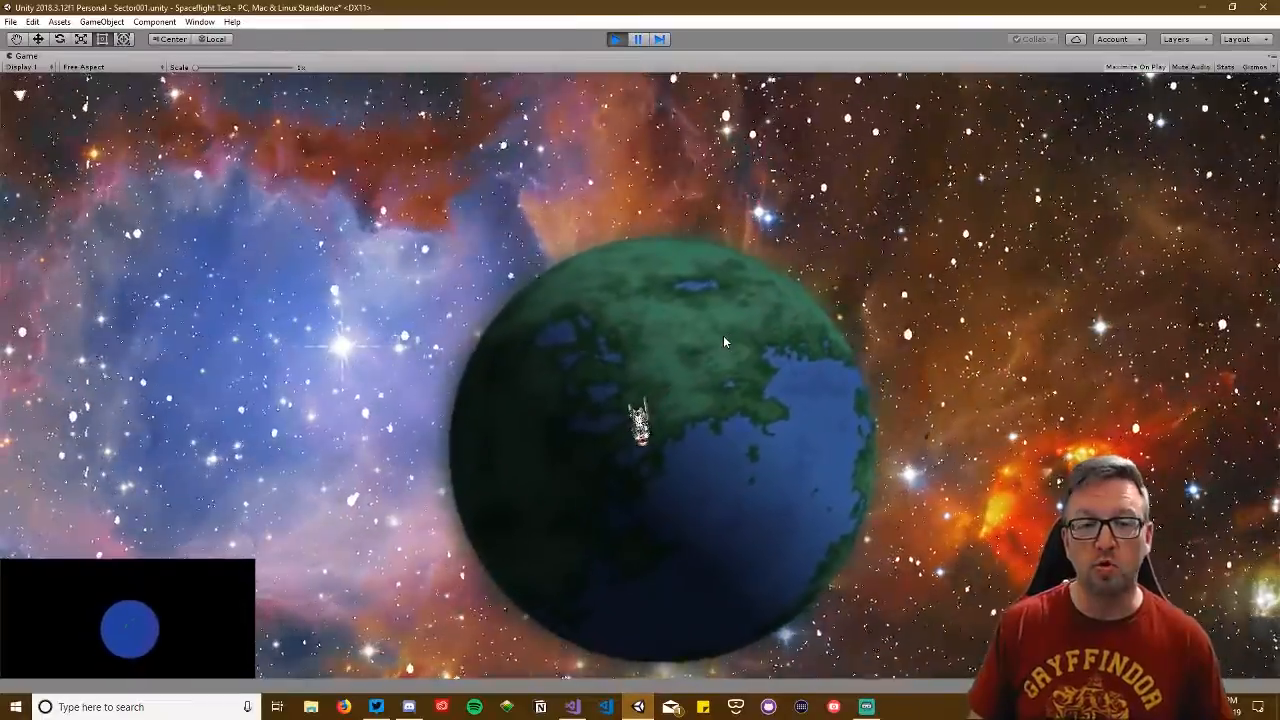
pyautogui.click(616, 40)
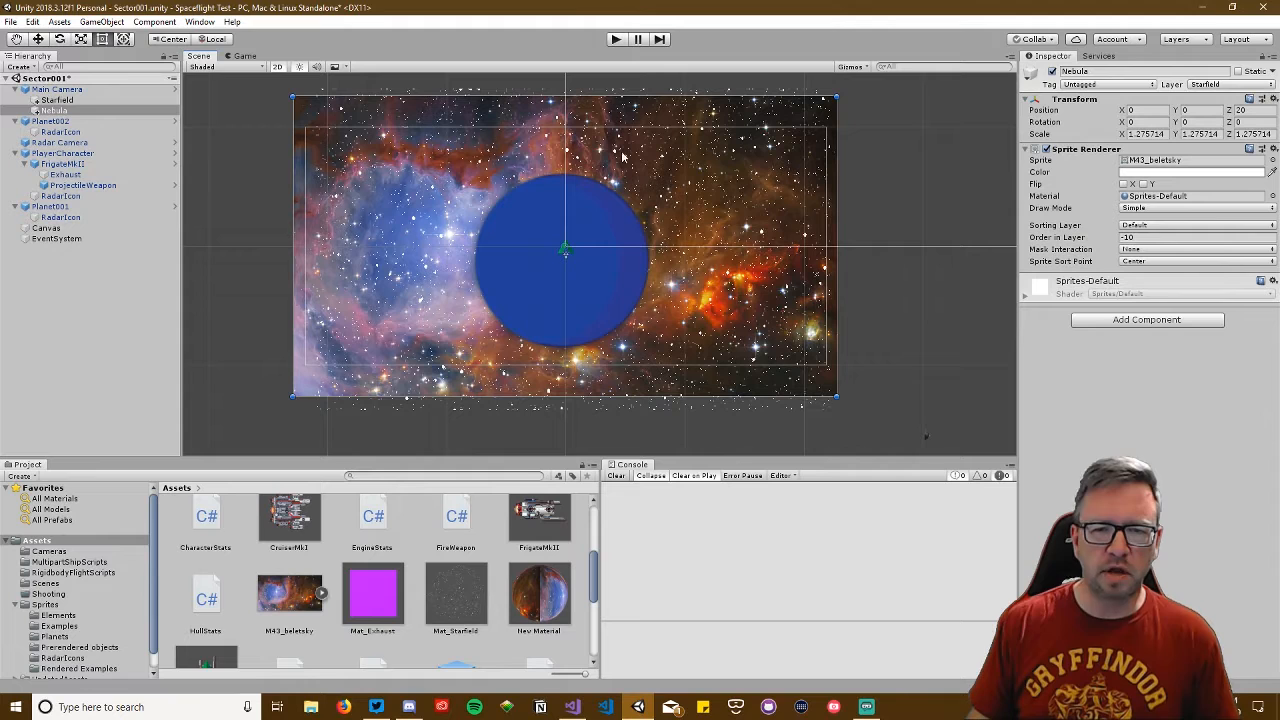